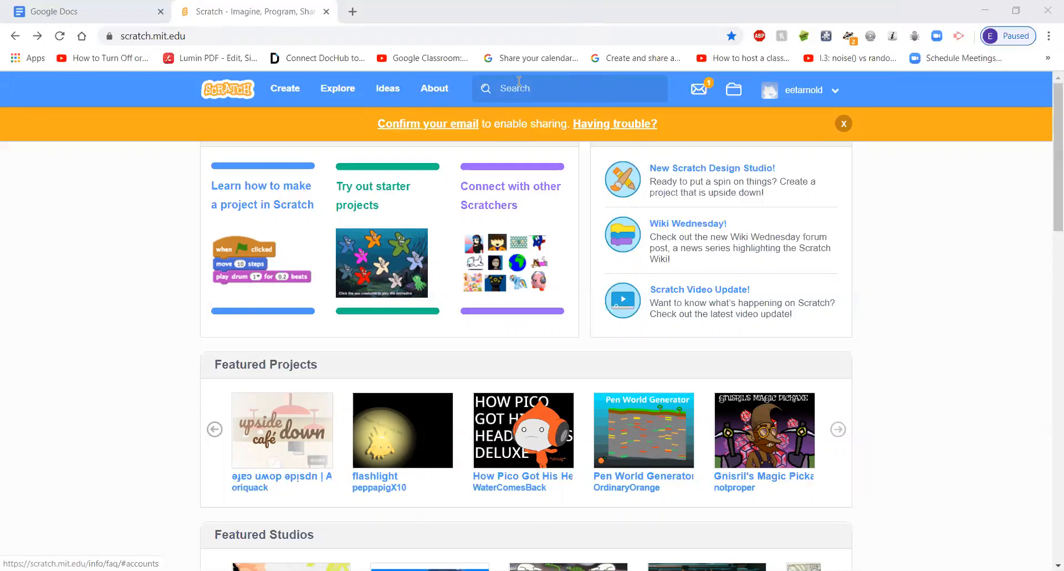
Create a new Scratch project and look over the cat sprite's costumes
click(287, 93)
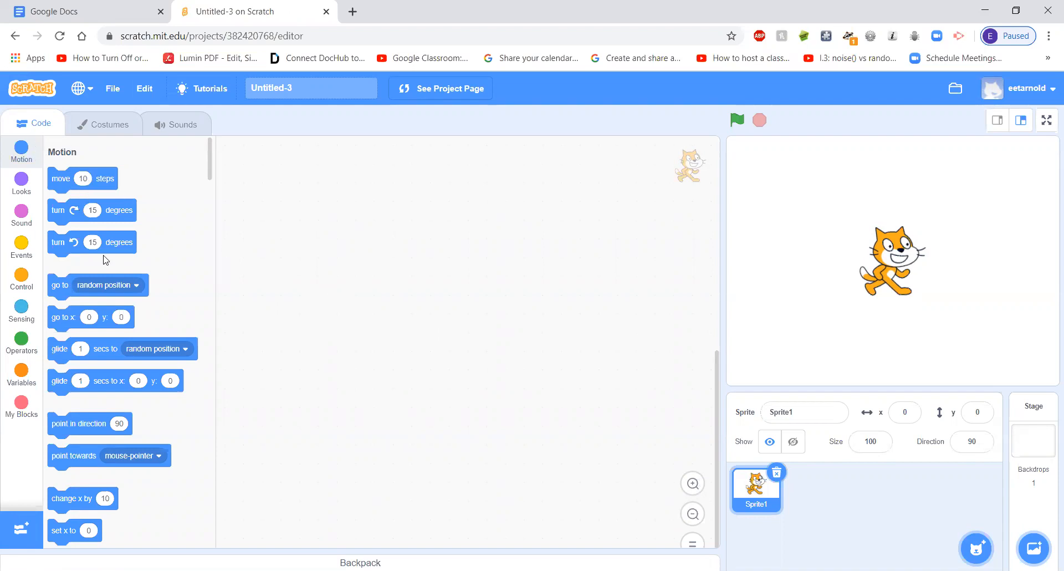
click(101, 127)
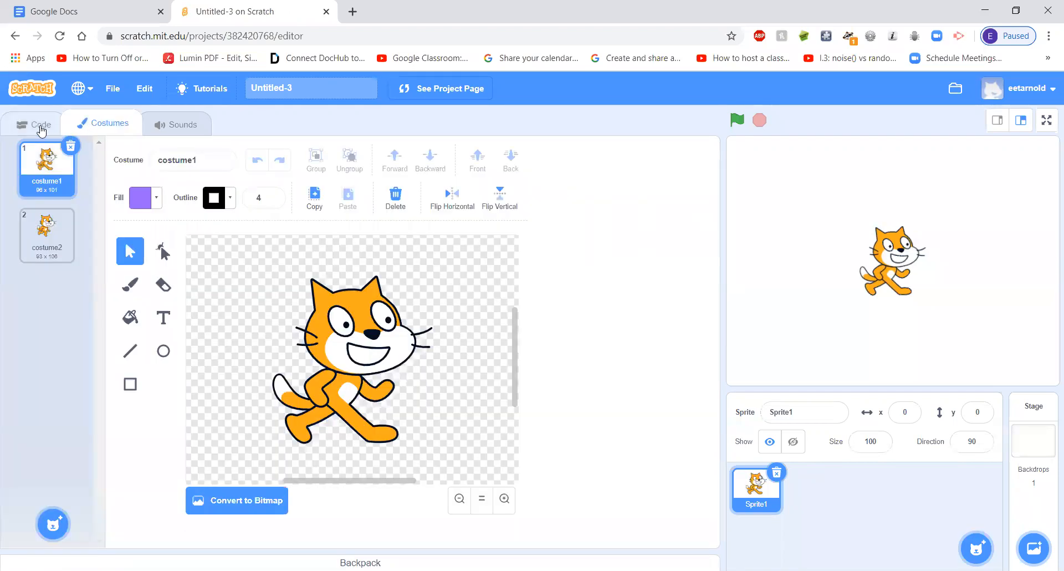
click(39, 128)
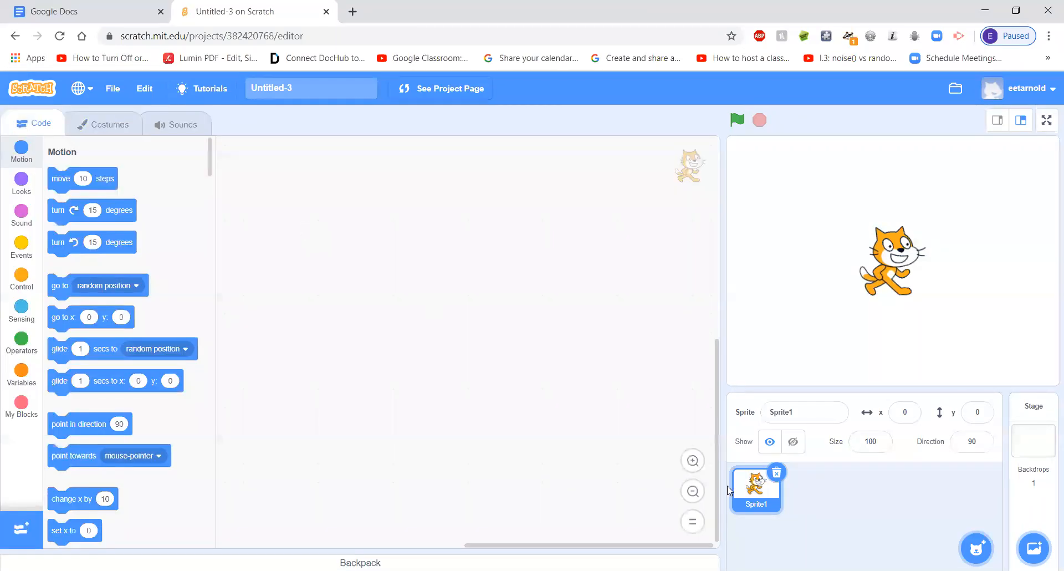
Delete the default cat sprite from the project
right_click(757, 497)
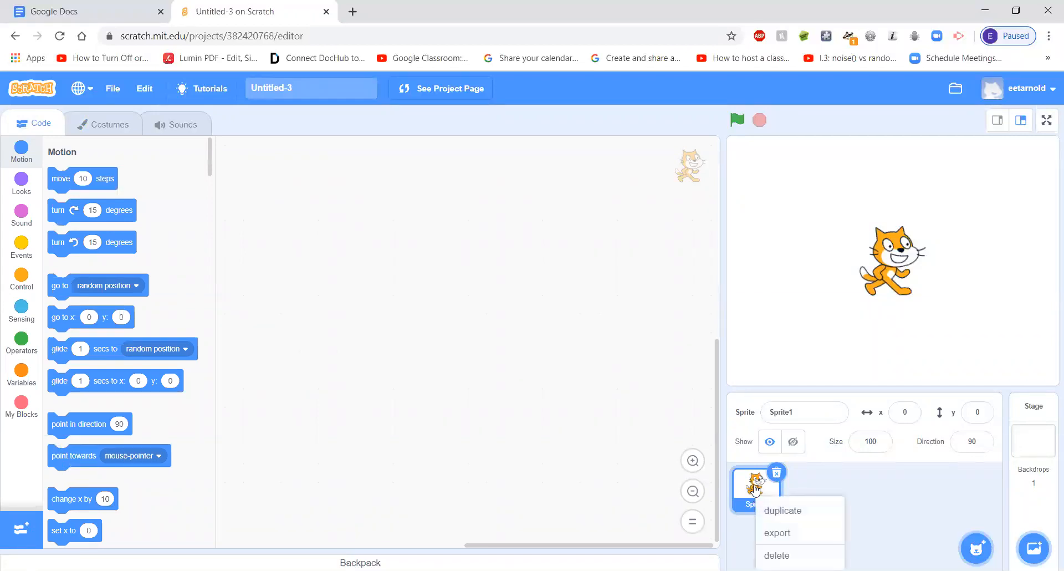
right_click(760, 486)
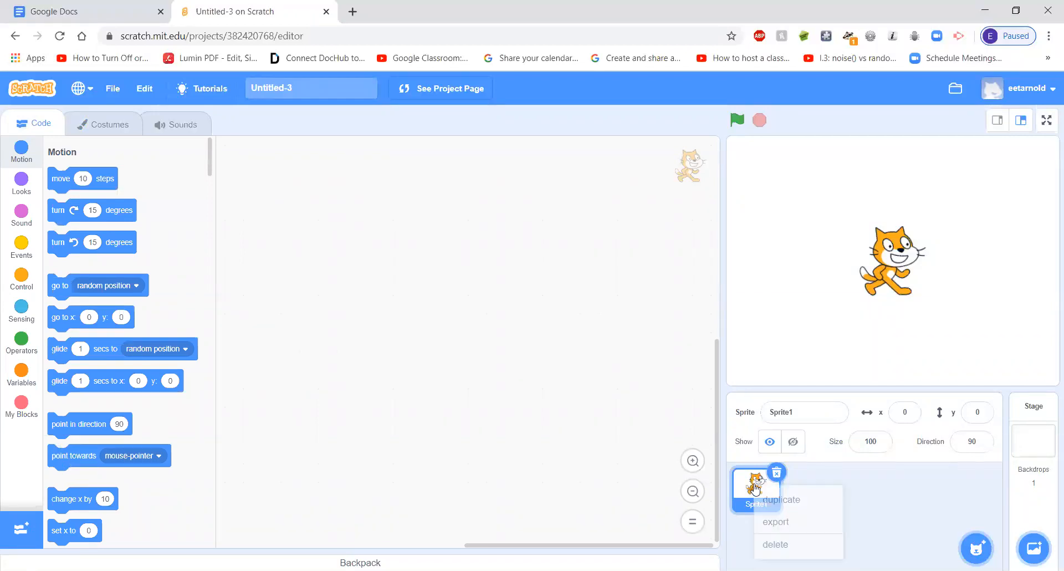
click(786, 545)
Add a new blank sprite to paint by hand, with its empty costume open for editing
mouse_move(977, 548)
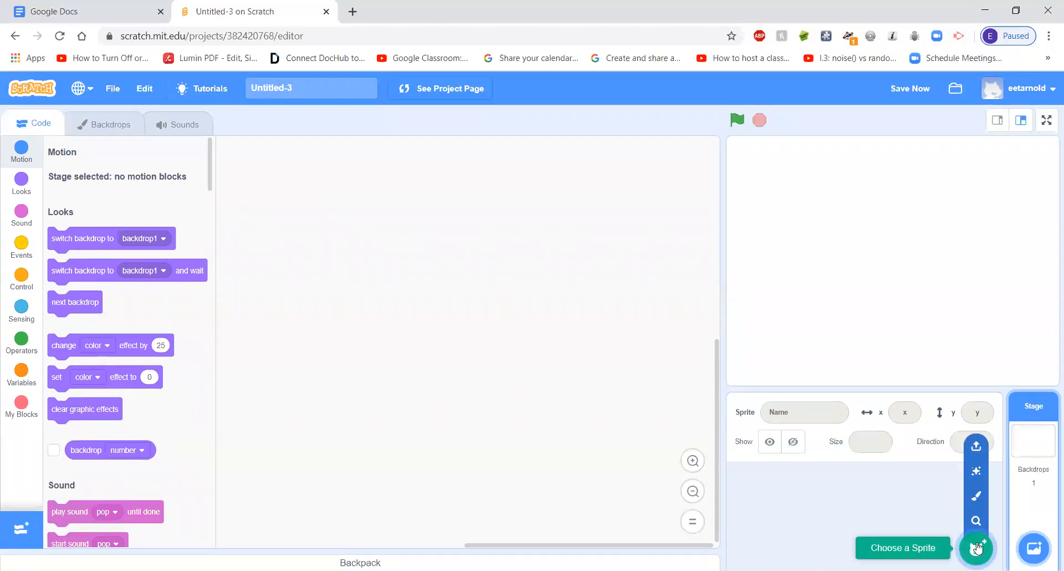
click(974, 495)
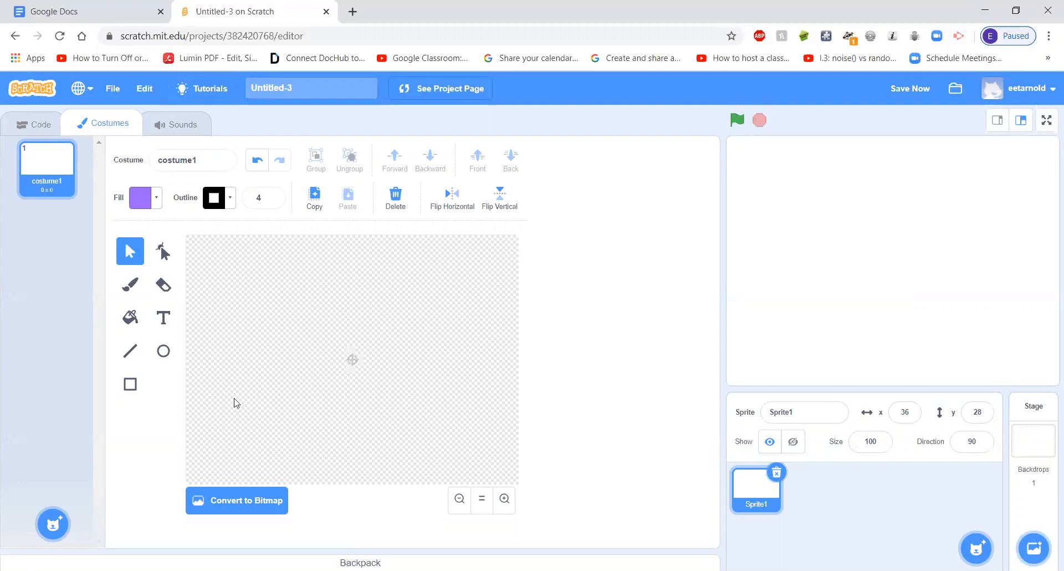
click(40, 124)
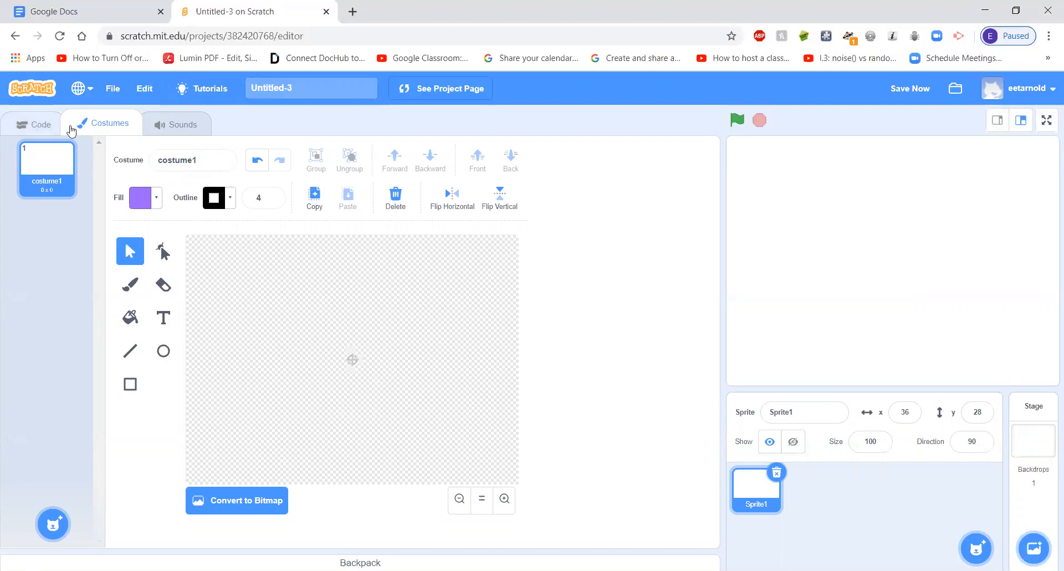
click(95, 125)
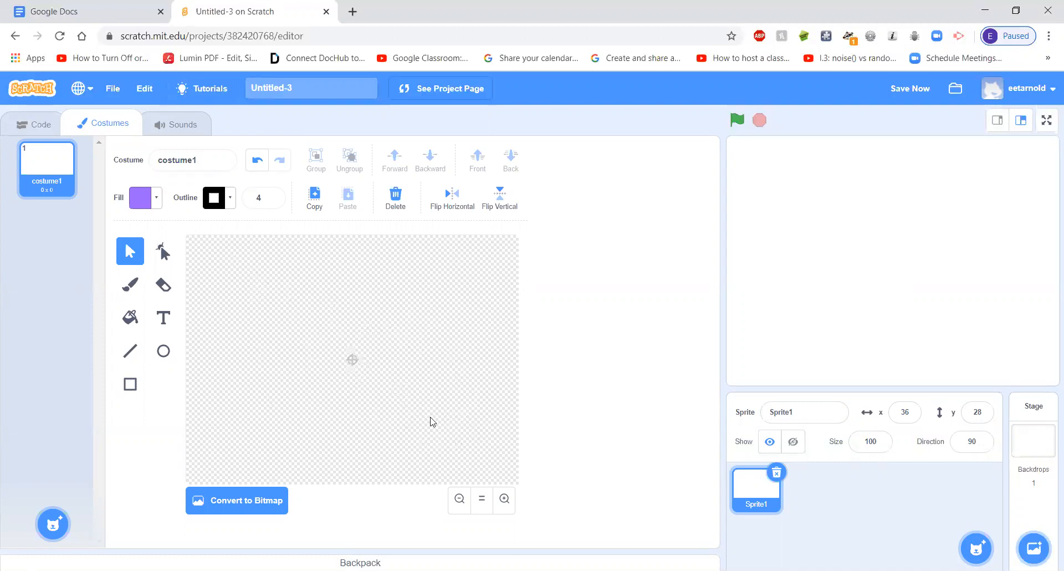
Draw a purple rectangle, a slanted line below it and a purple circle beside it as vector shapes
click(503, 500)
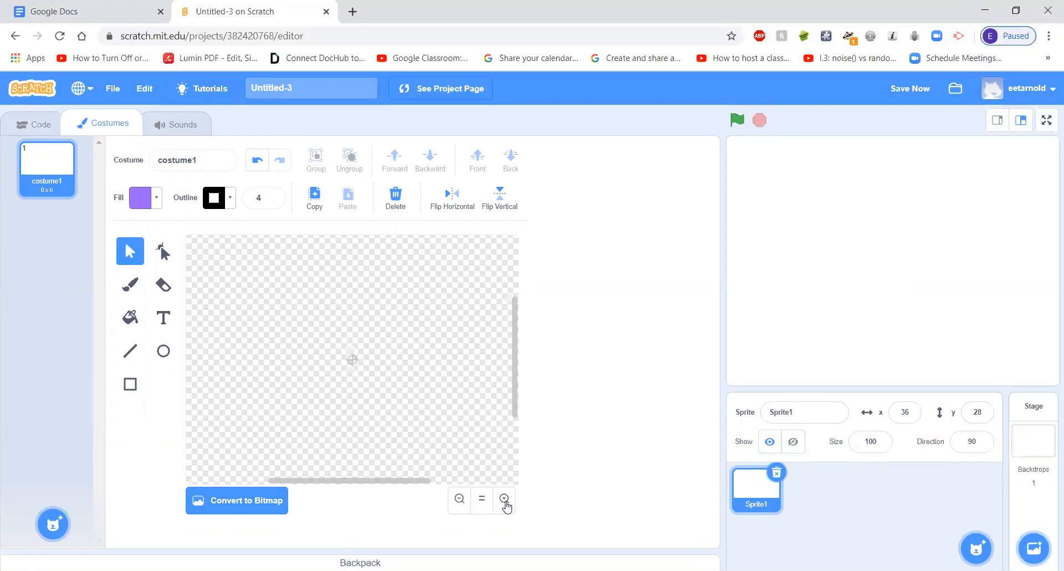
click(459, 500)
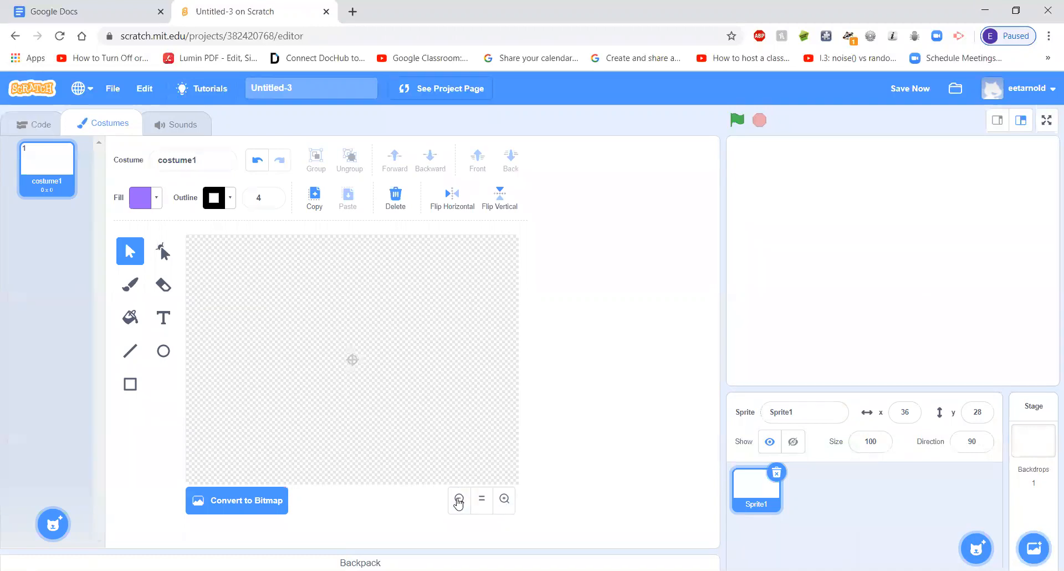
click(503, 498)
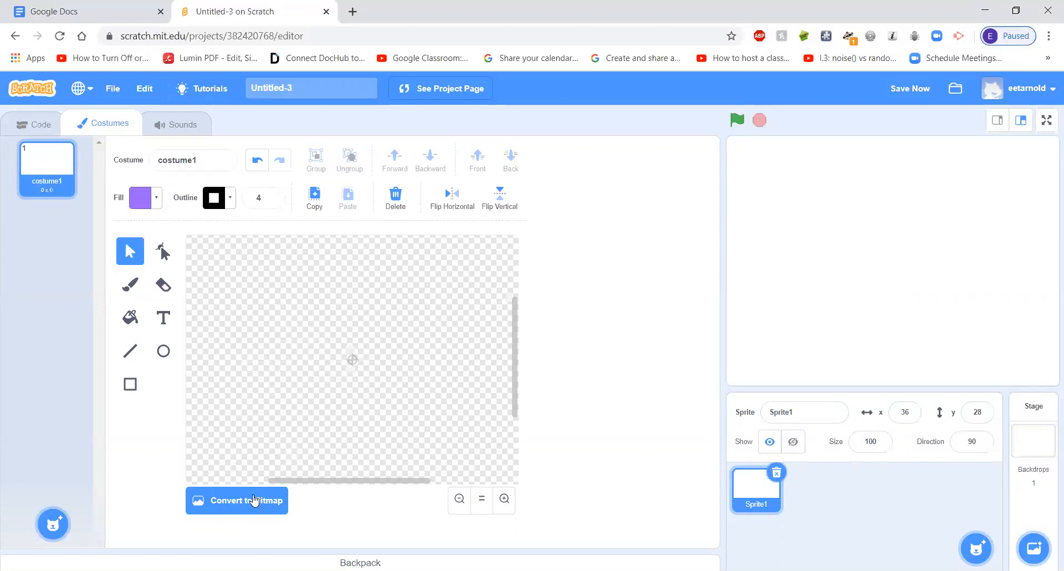
click(132, 386)
drag(251, 276, 344, 350)
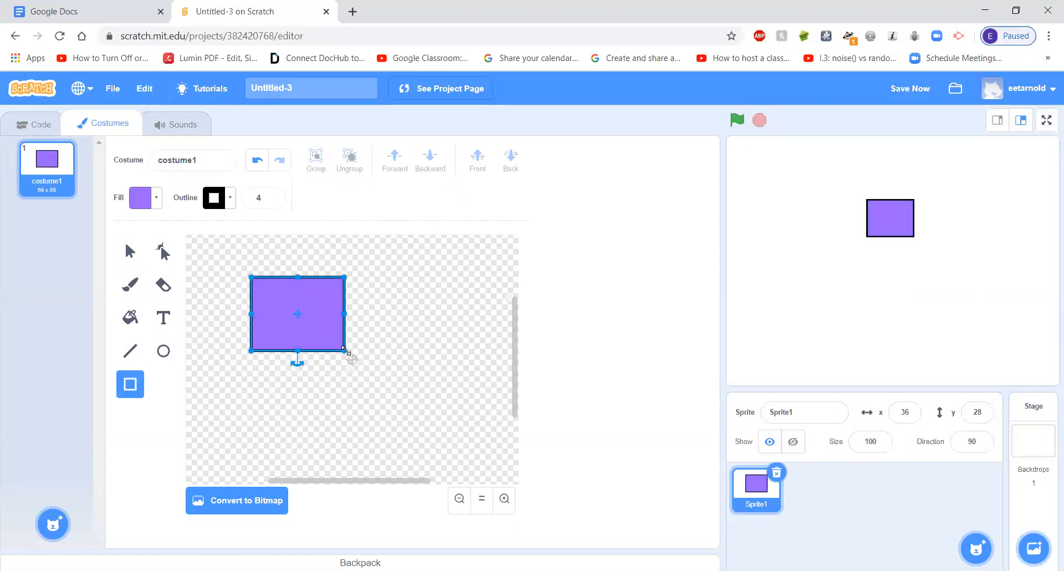
click(132, 352)
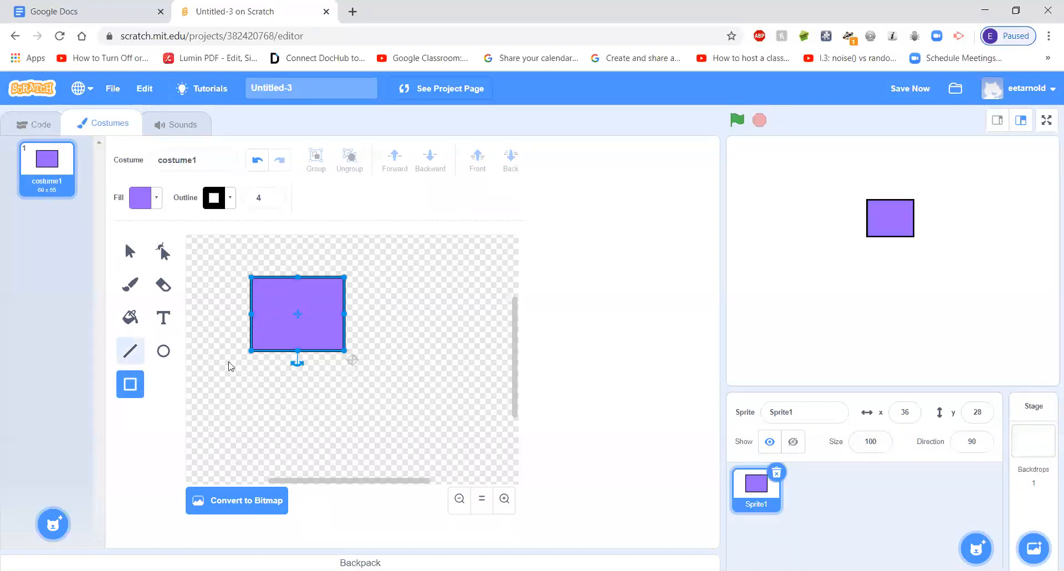
drag(284, 400, 413, 384)
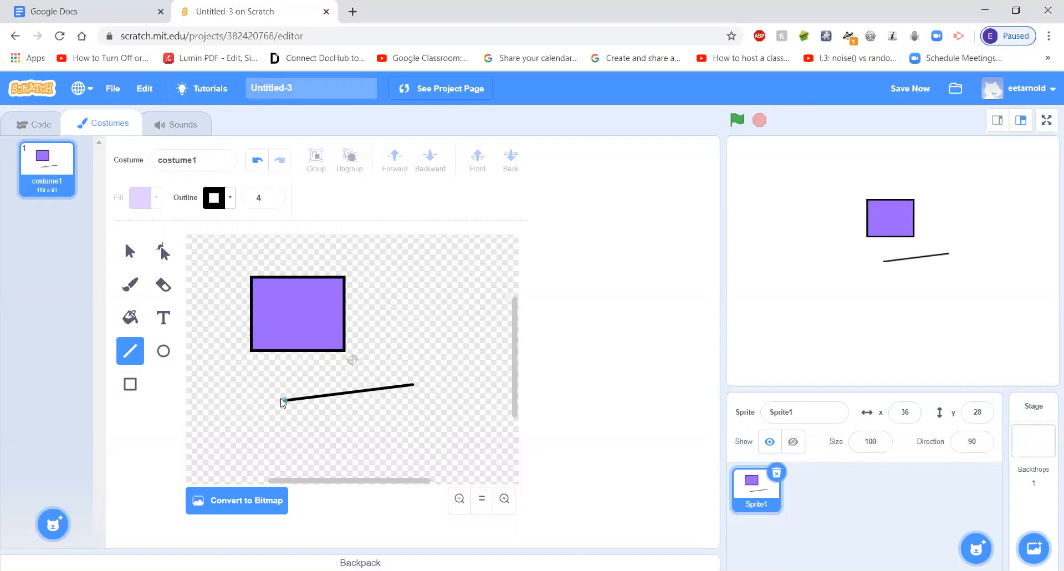
click(163, 351)
drag(397, 294, 468, 361)
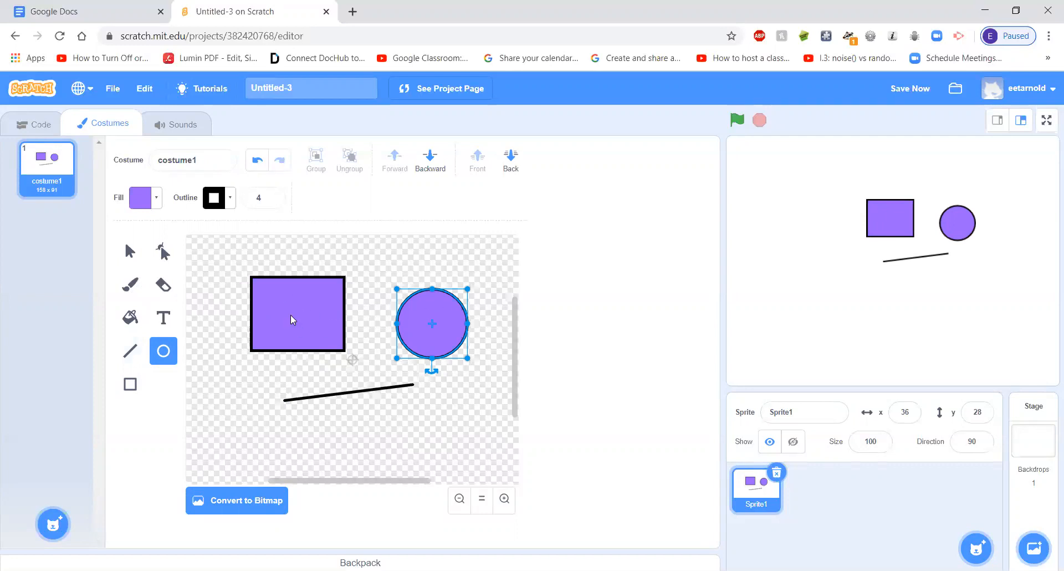
Undo the circle, line and rectangle so the costume canvas is empty
click(257, 161)
click(257, 162)
click(258, 162)
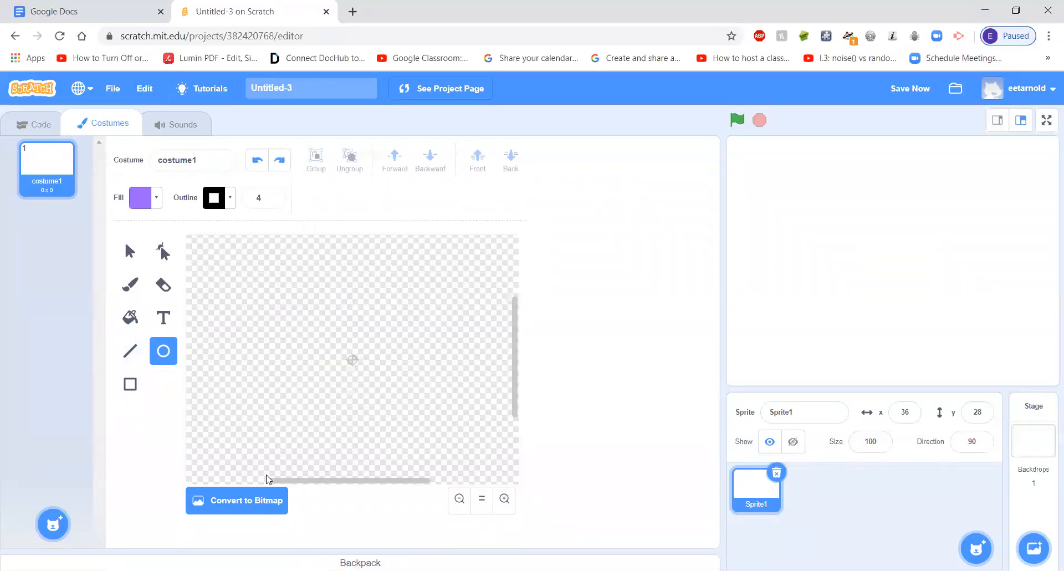
Convert the empty costume to bitmap and set the fill colour to black with brightness 0
click(248, 507)
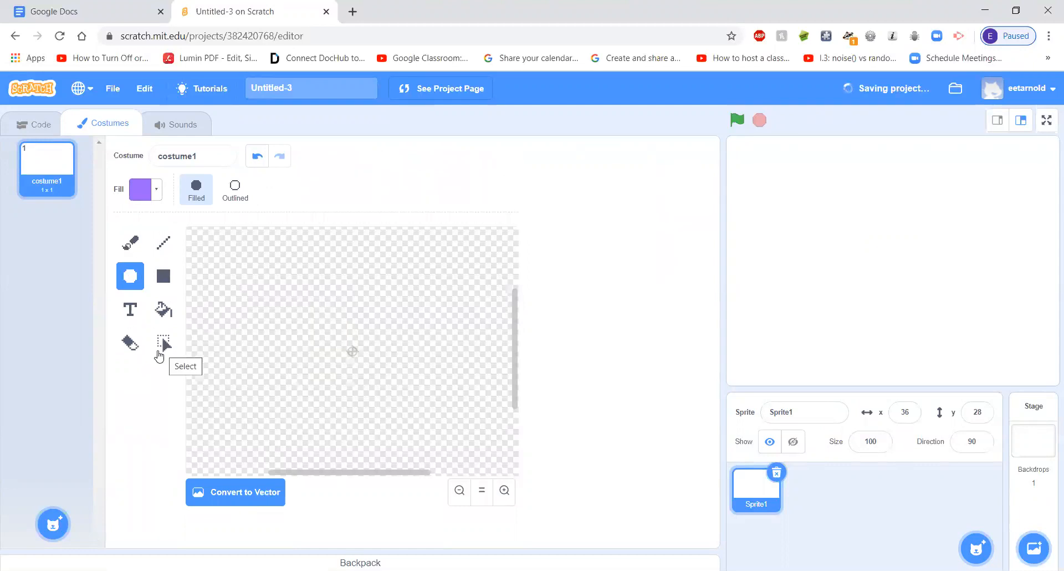
click(157, 194)
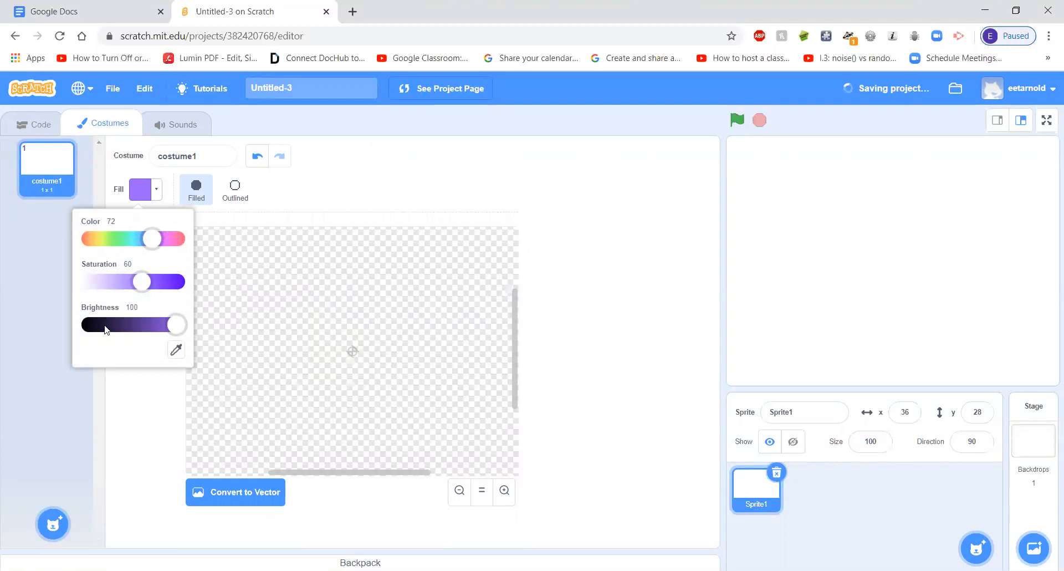
drag(176, 326, 80, 327)
click(132, 399)
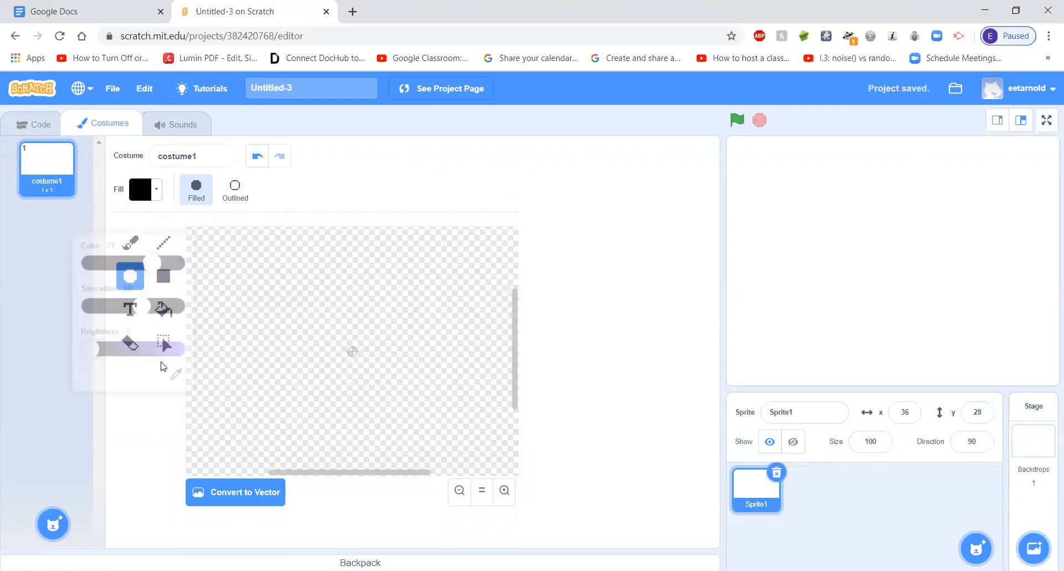
Paint the outline of a fish body with a mouth line in black, using the brush at size 10
click(130, 243)
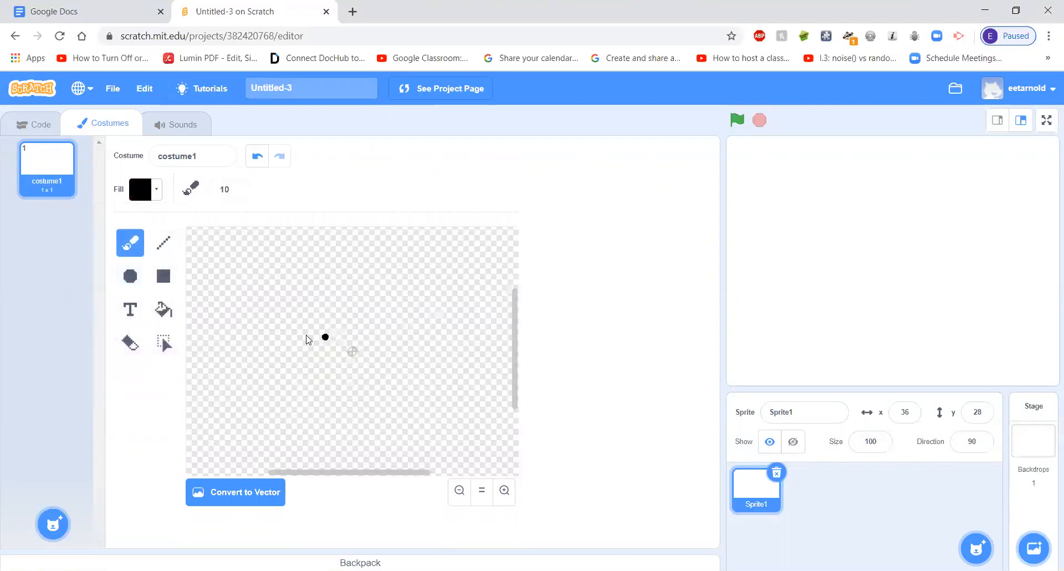
mouse_move(445, 327)
mouse_down()
mouse_move(360, 303)
mouse_move(287, 312)
mouse_move(229, 339)
mouse_move(261, 370)
mouse_move(374, 387)
mouse_move(448, 378)
mouse_move(474, 348)
mouse_move(425, 337)
mouse_move(458, 338)
mouse_up()
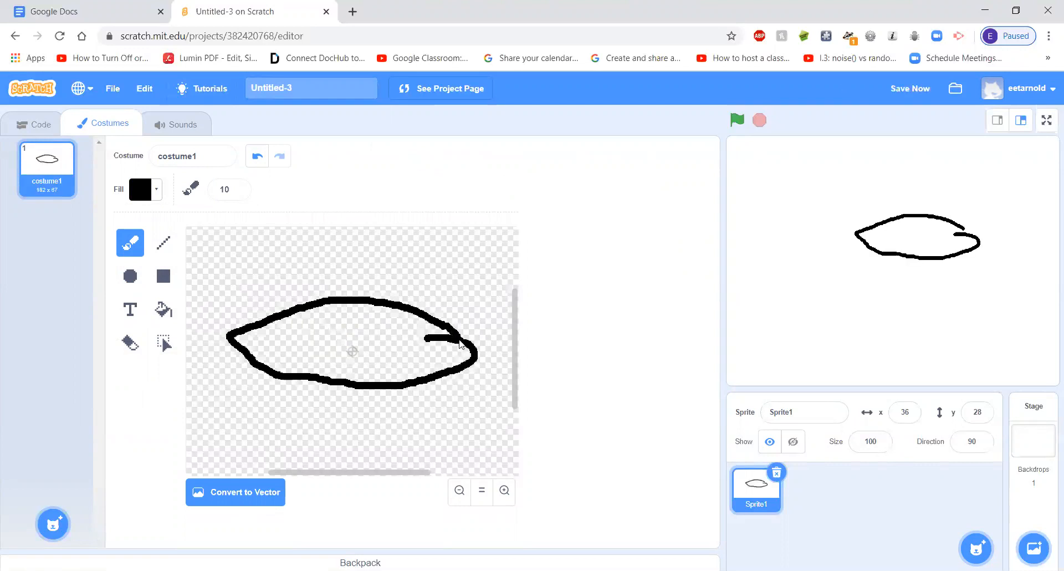
Try to paint the fish's eye freehand with the brush, and undo it
click(396, 329)
drag(409, 342, 400, 331)
click(383, 344)
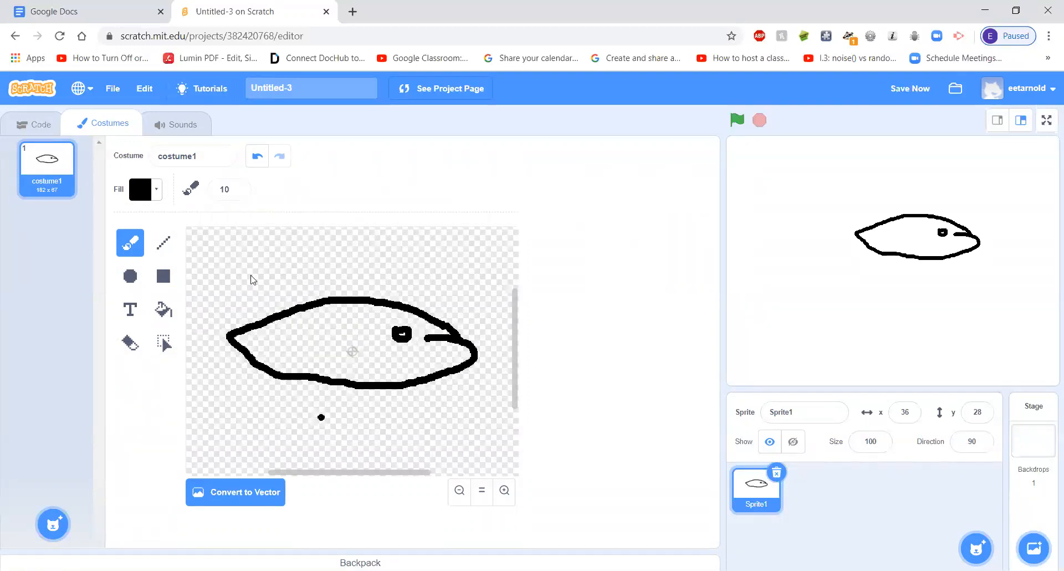
click(257, 155)
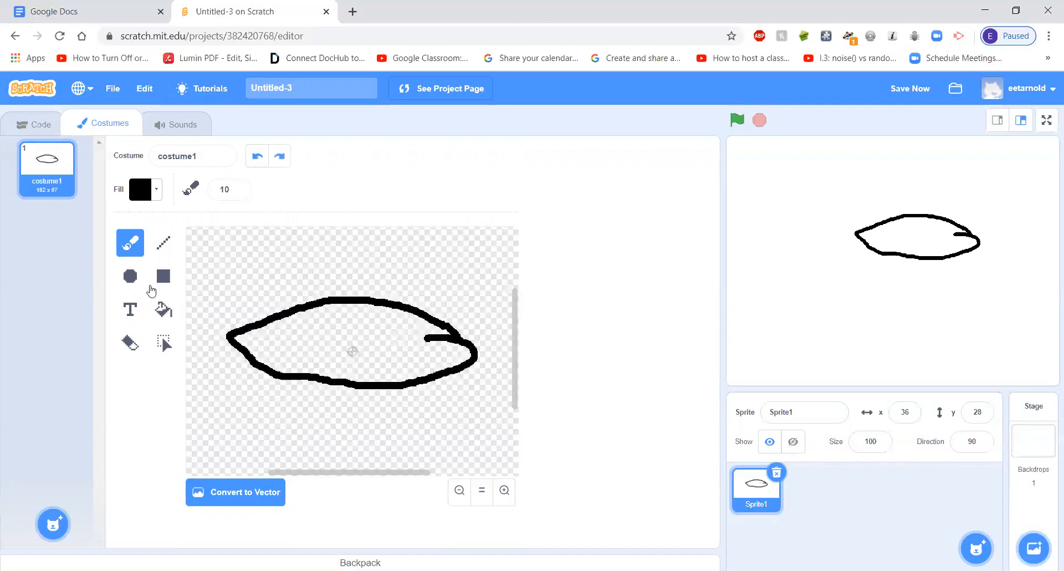
Draw a small black circle near the mouth as the fish's eye, outlined with thickness 10
click(132, 280)
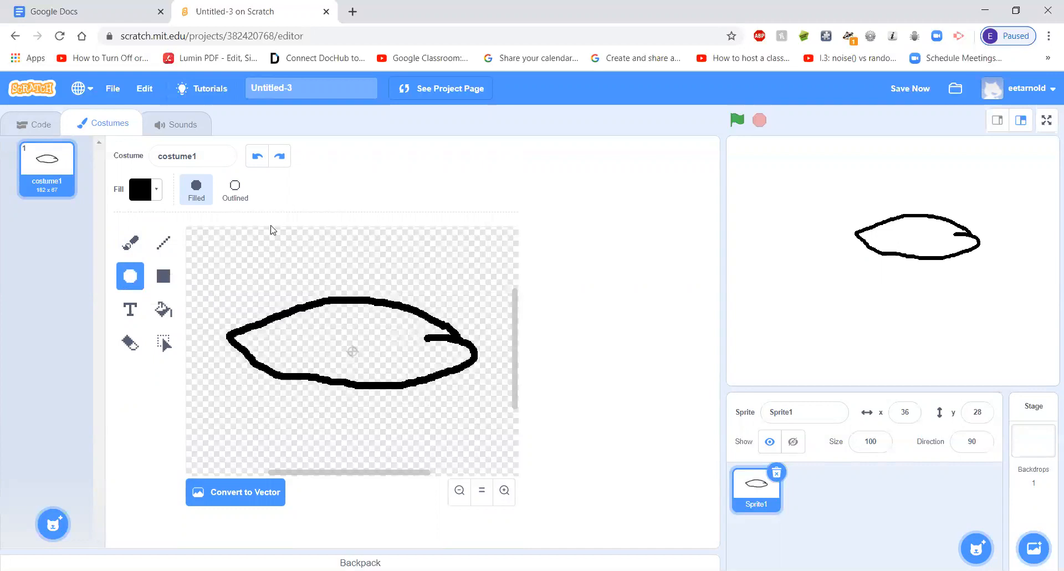
drag(396, 321, 418, 339)
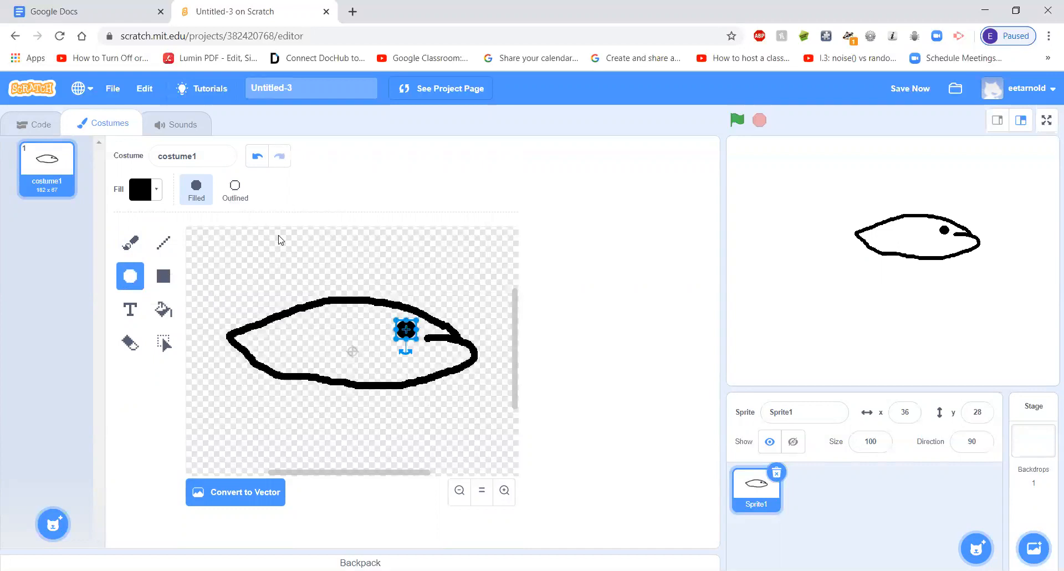
click(237, 191)
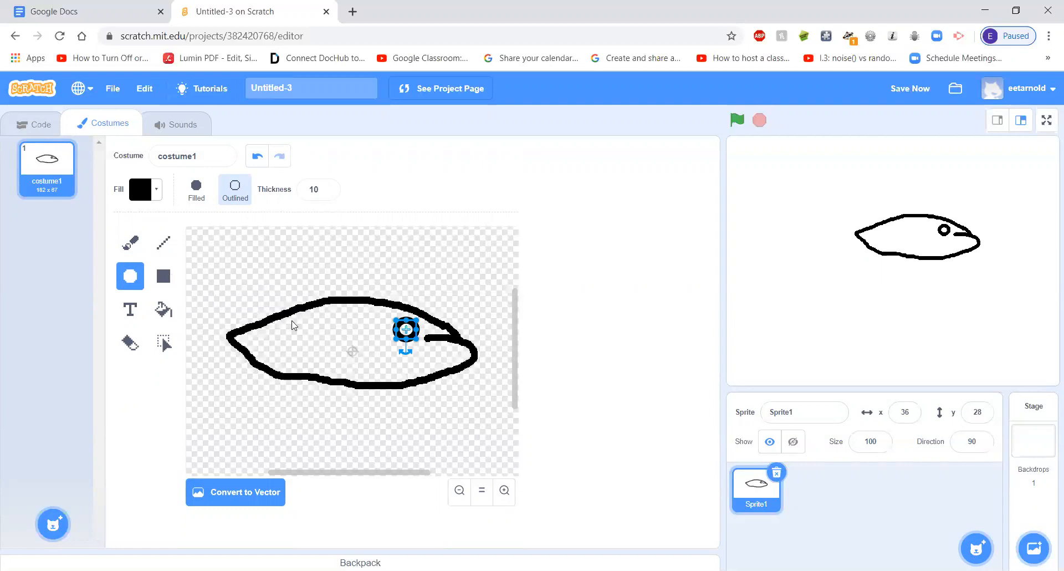
Brush in the fish's tail, dorsal, side and belly fins, plus a short stroke at the corner of the mouth
click(131, 242)
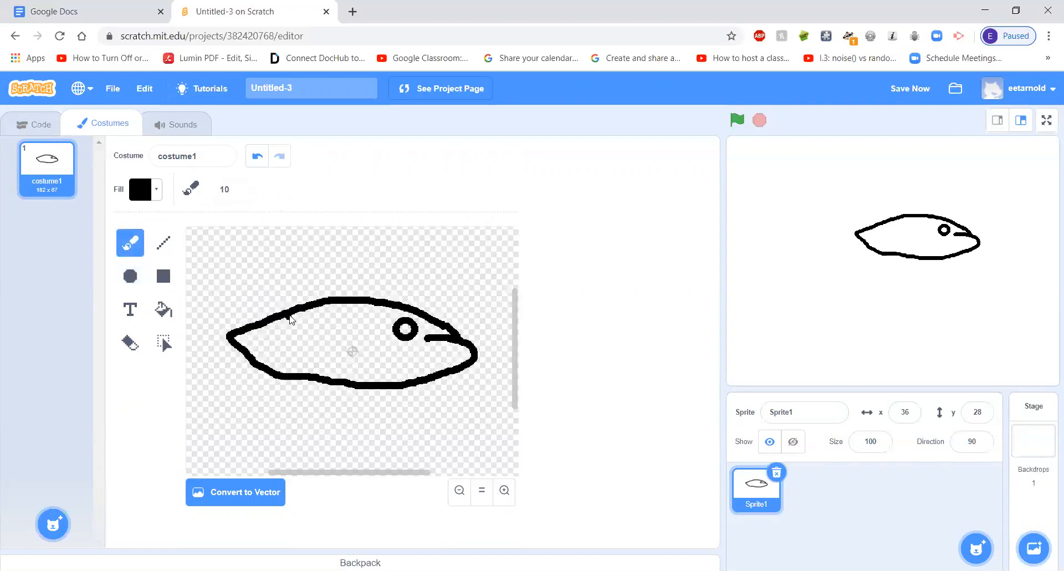
mouse_move(263, 306)
mouse_down()
mouse_move(197, 280)
mouse_move(192, 294)
mouse_move(227, 341)
mouse_move(200, 410)
mouse_move(276, 378)
mouse_up()
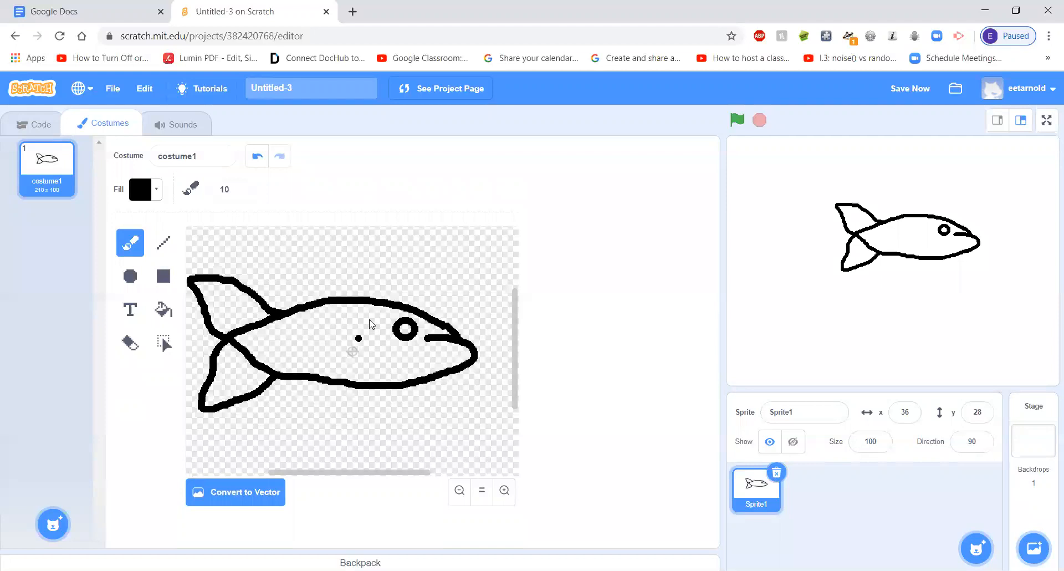
mouse_move(394, 300)
mouse_down()
mouse_move(348, 269)
mouse_move(314, 282)
mouse_move(324, 302)
mouse_up()
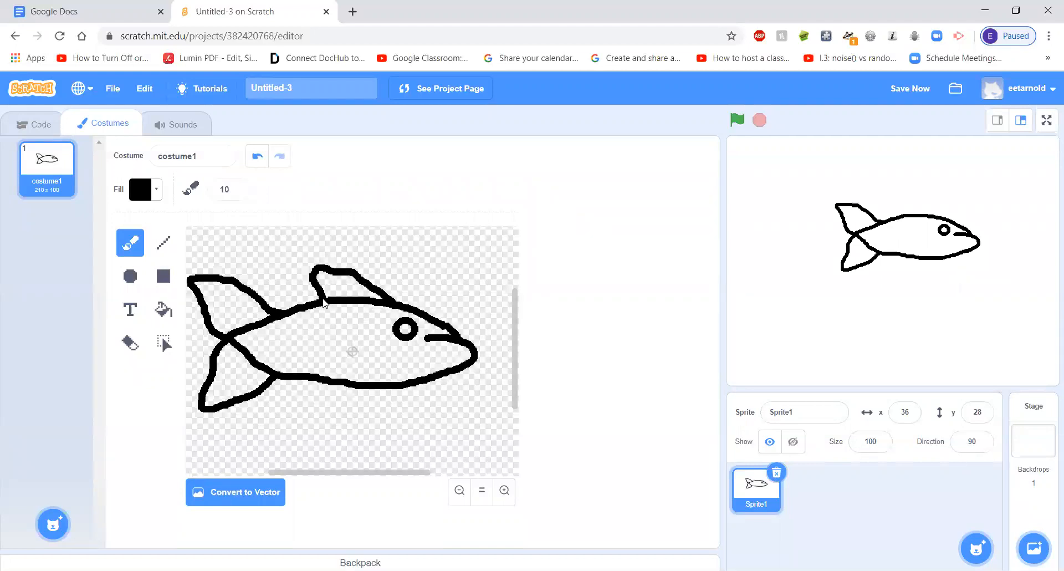
mouse_move(349, 352)
mouse_down()
mouse_move(319, 364)
mouse_move(382, 355)
mouse_move(353, 343)
mouse_up()
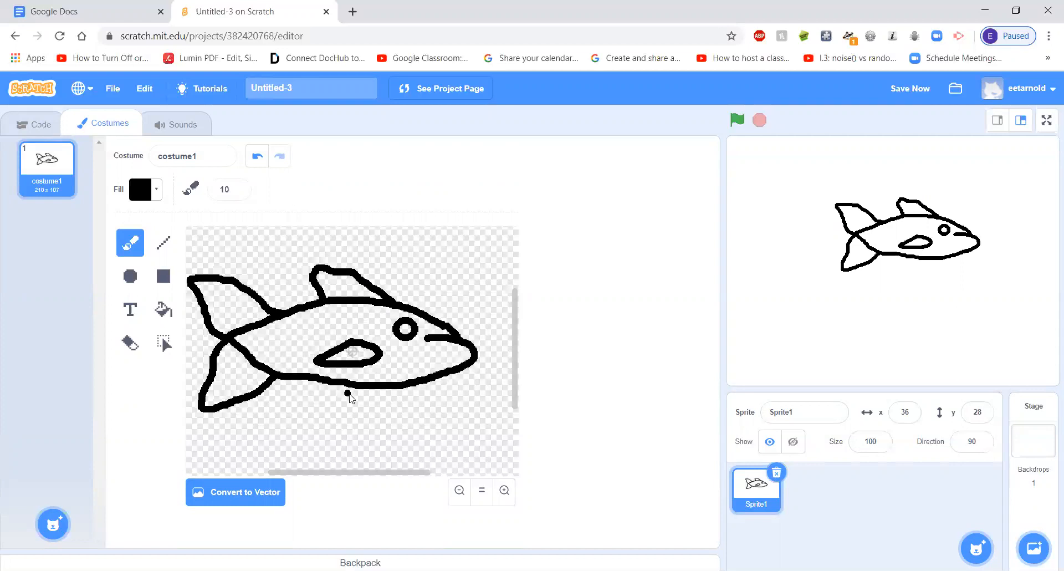
mouse_move(359, 384)
mouse_down()
mouse_move(335, 399)
mouse_move(313, 387)
mouse_up()
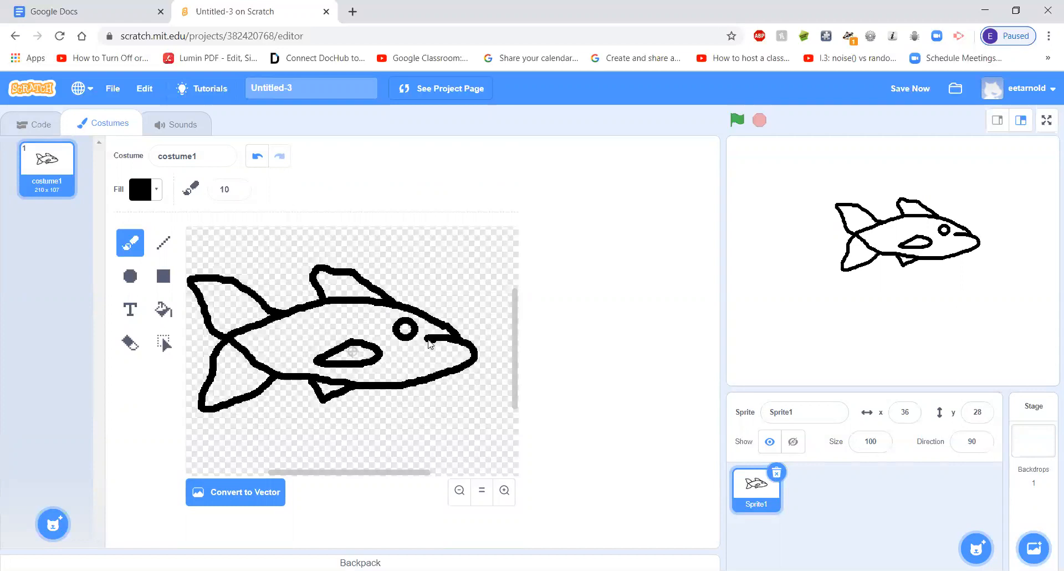
drag(428, 335, 421, 342)
Fill both tail fins, the dorsal fin and the belly fin with light blue: color 55, saturation 53, brightness 100
click(163, 313)
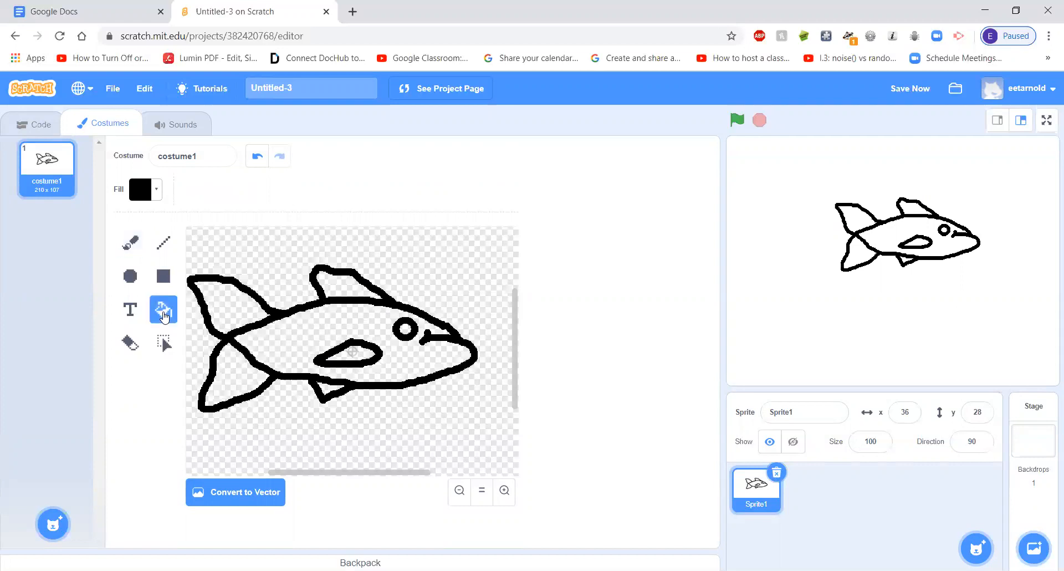
click(158, 196)
drag(175, 307, 134, 309)
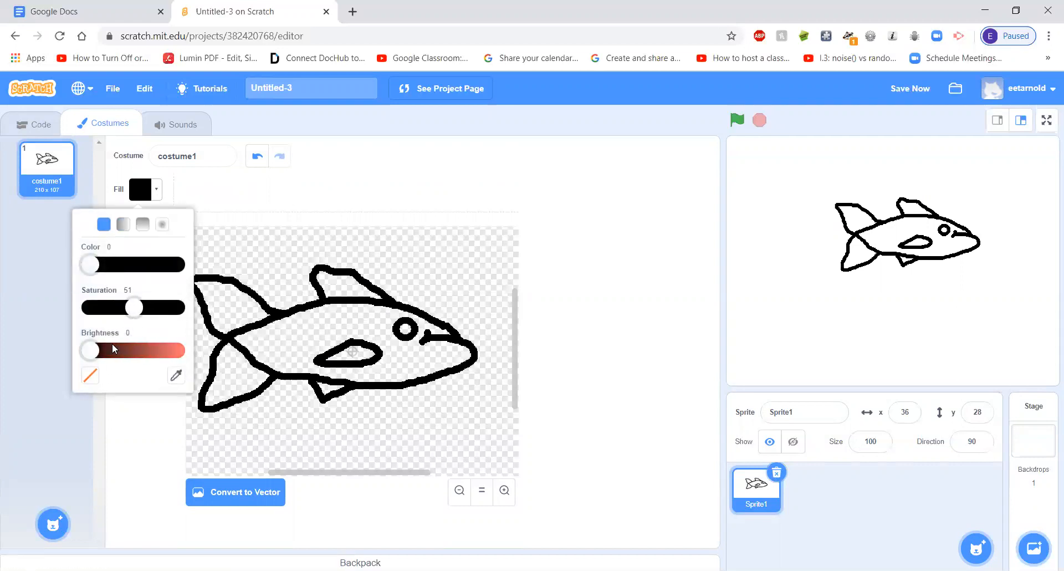
drag(89, 264, 129, 272)
drag(134, 310, 127, 311)
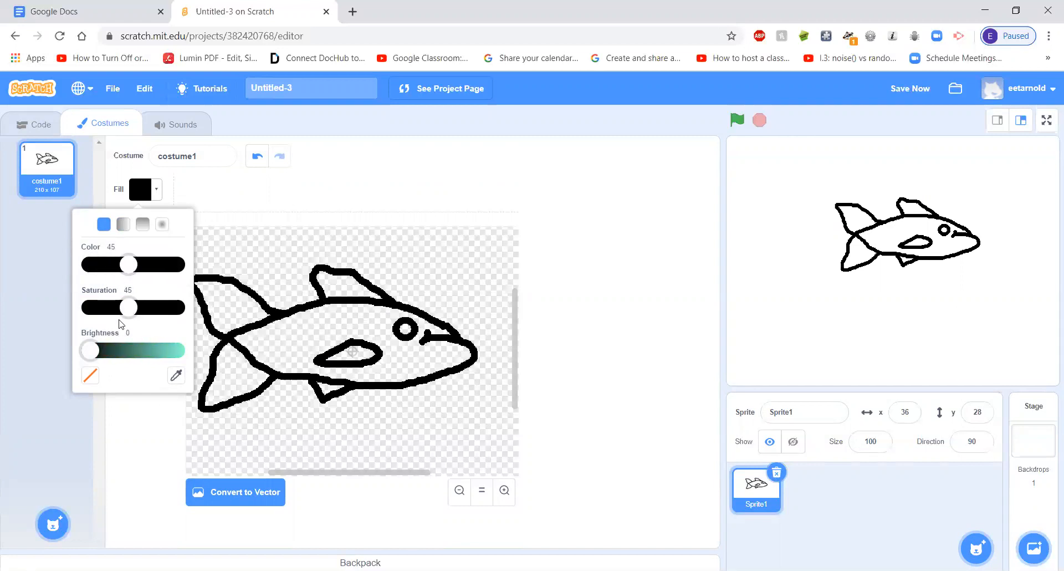
drag(94, 349, 188, 358)
drag(129, 310, 136, 308)
drag(132, 268, 140, 268)
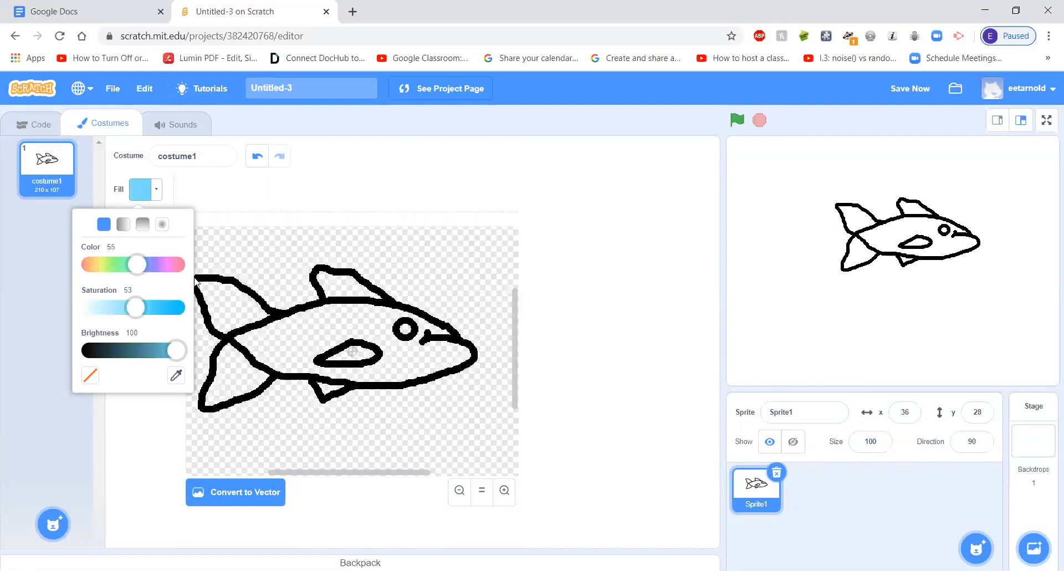
click(227, 313)
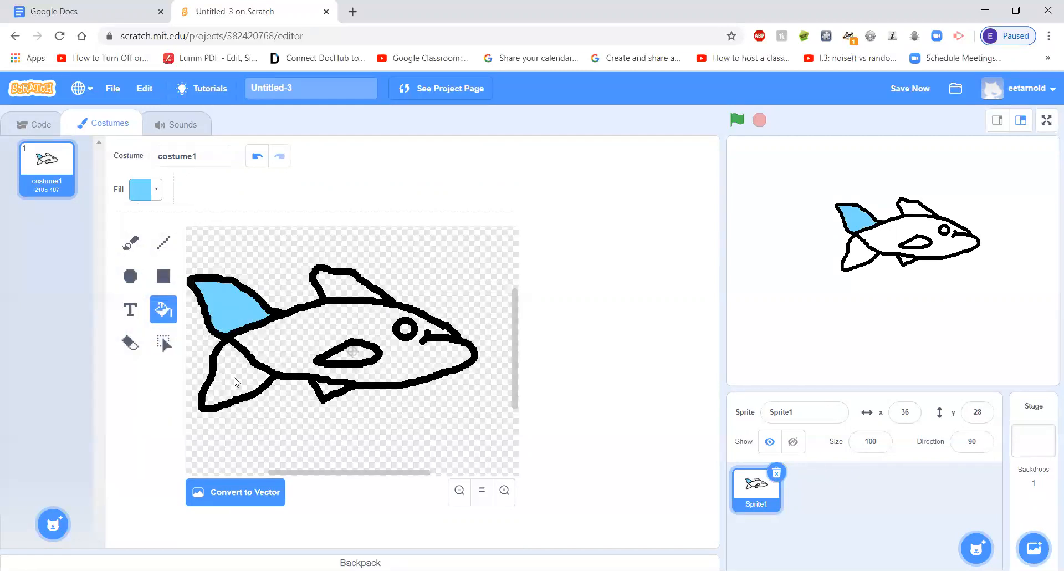
click(236, 381)
click(337, 283)
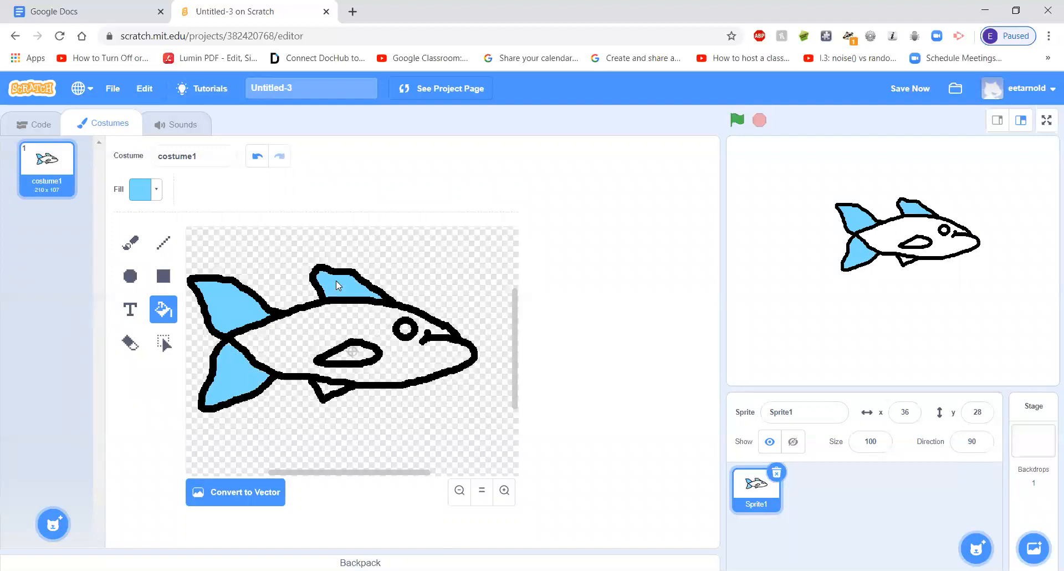
click(329, 394)
Try erasing part of the side fin's outline with the eraser at size 10, and undo it
key(e)
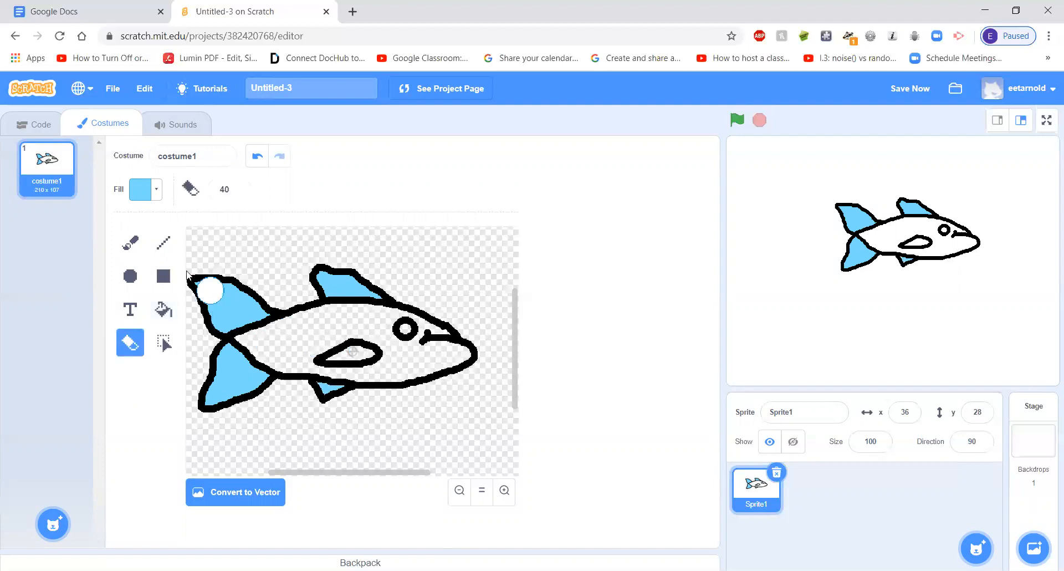
triple_click(238, 192)
click(237, 192)
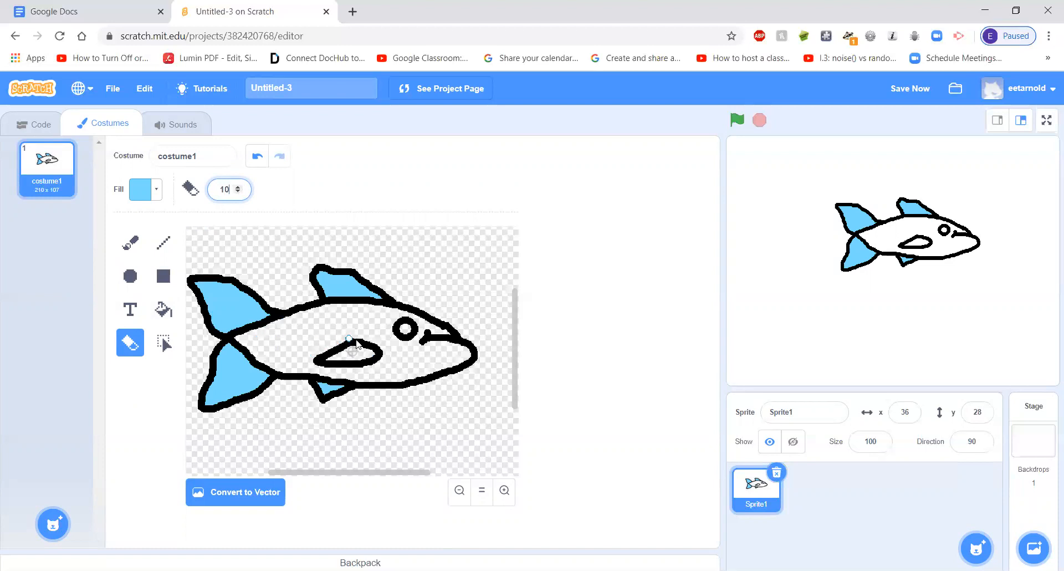
drag(375, 341, 371, 345)
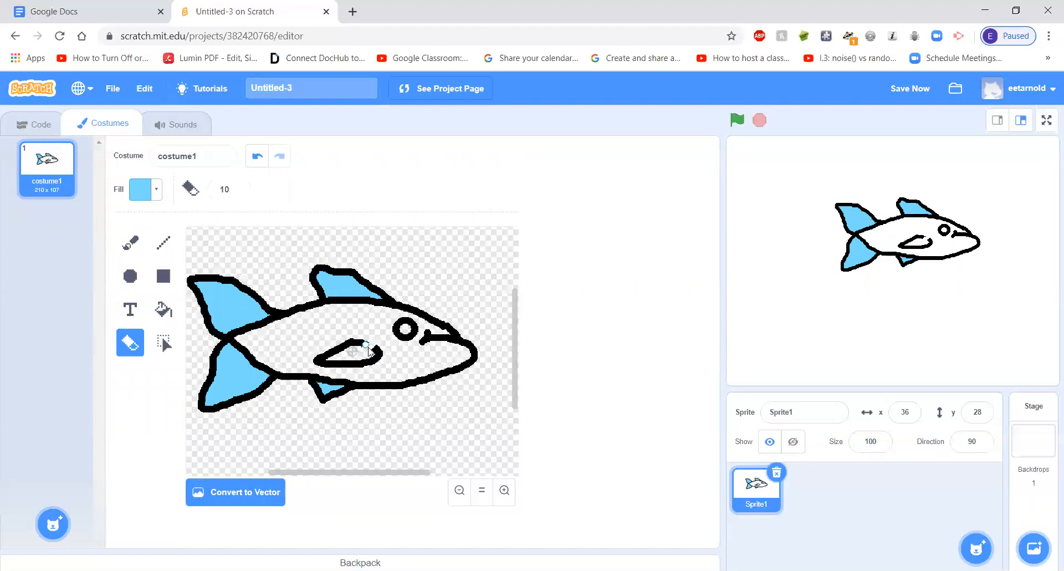
click(256, 159)
Fill the side fin with the same light blue and the body with dark teal: color 47, saturation 83, brightness about 75
click(163, 309)
click(348, 357)
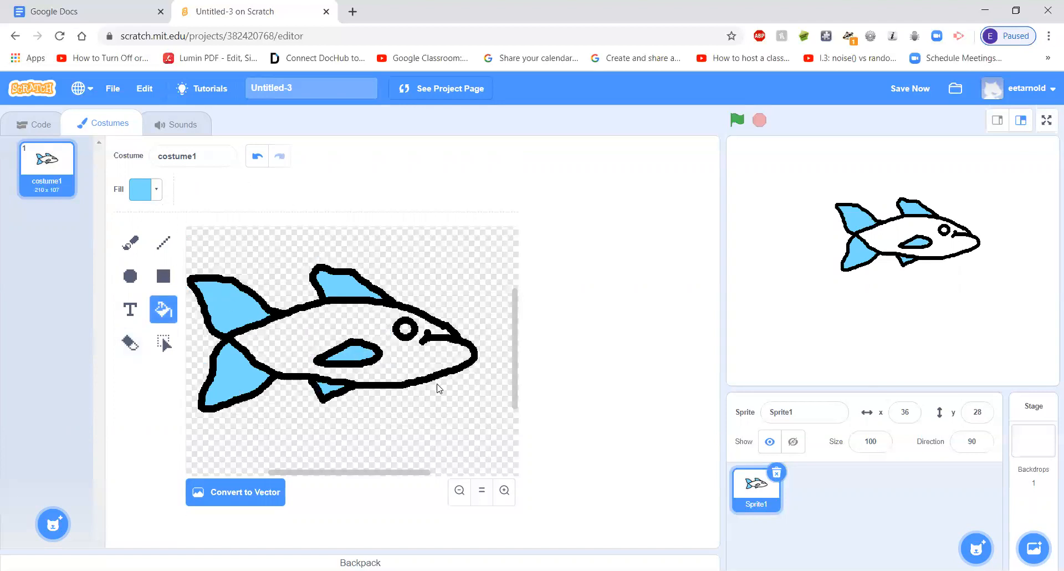
click(157, 190)
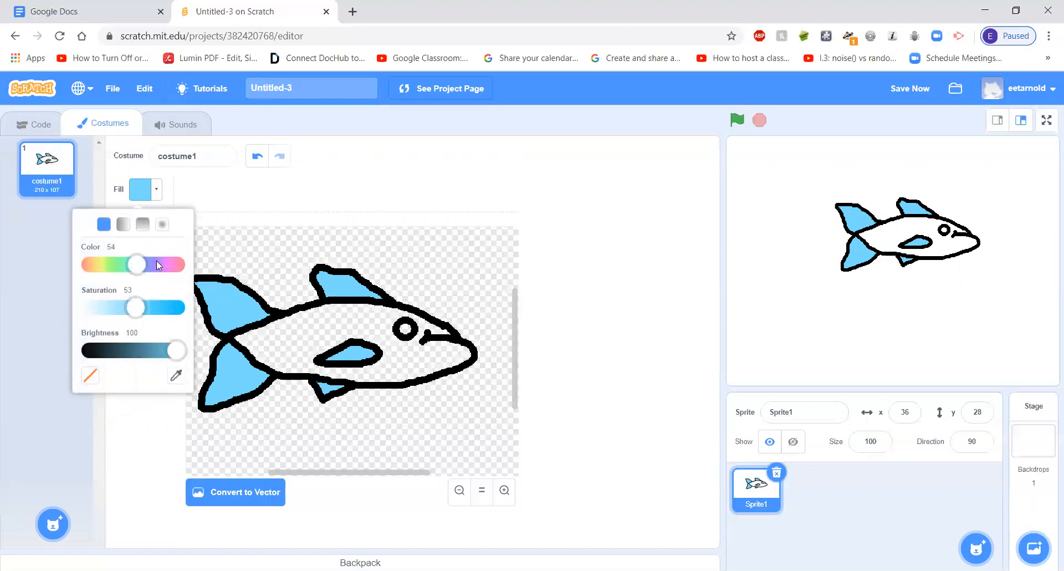
drag(138, 311, 165, 309)
mouse_move(138, 266)
mouse_down()
mouse_move(127, 270)
mouse_move(142, 285)
mouse_up()
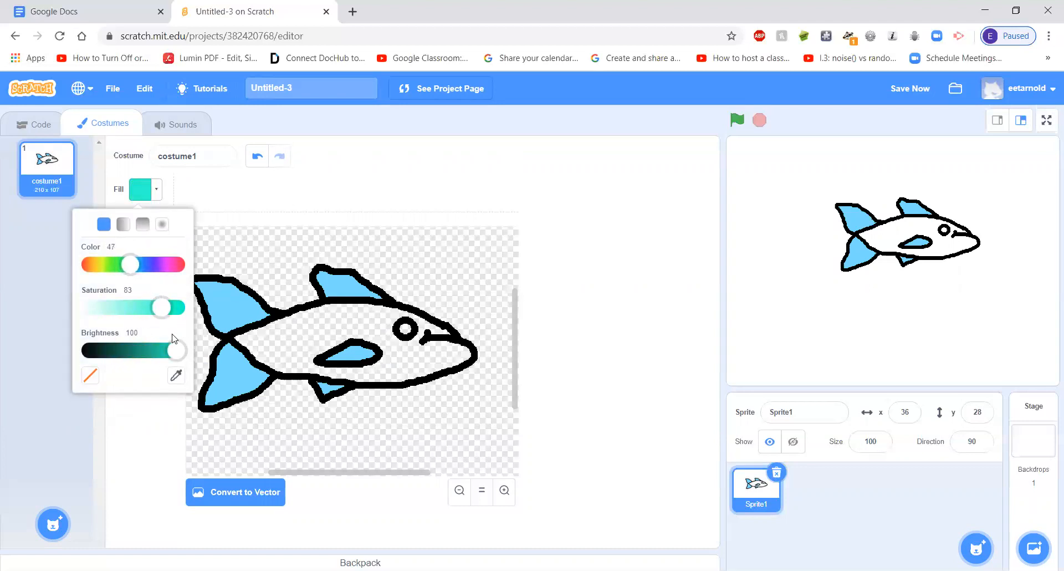
click(161, 351)
click(334, 336)
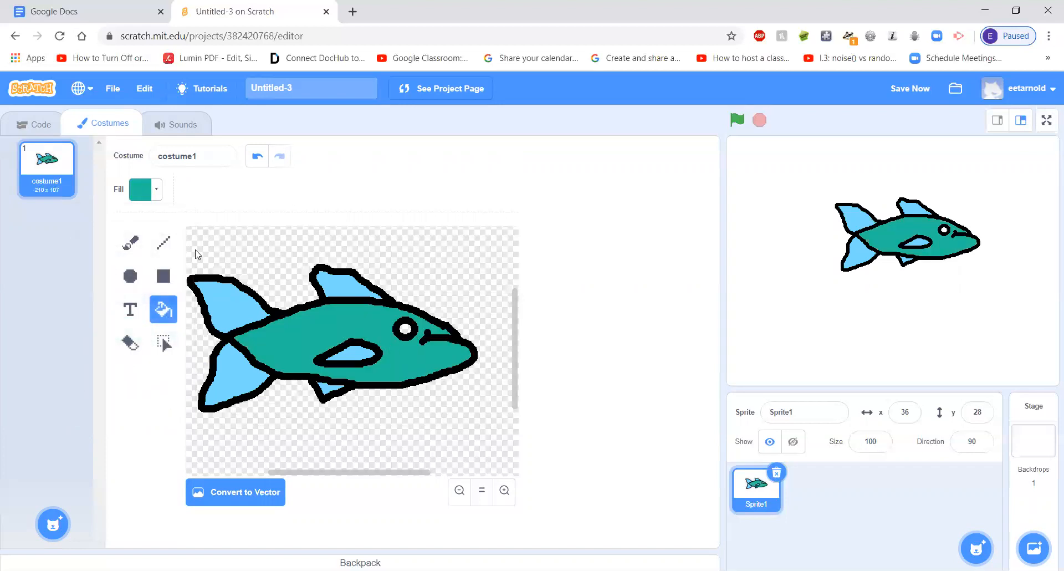
Fill the inside of the fish's eye with white, using saturation 0 and brightness 100
click(156, 194)
drag(163, 307, 143, 307)
drag(182, 357, 206, 359)
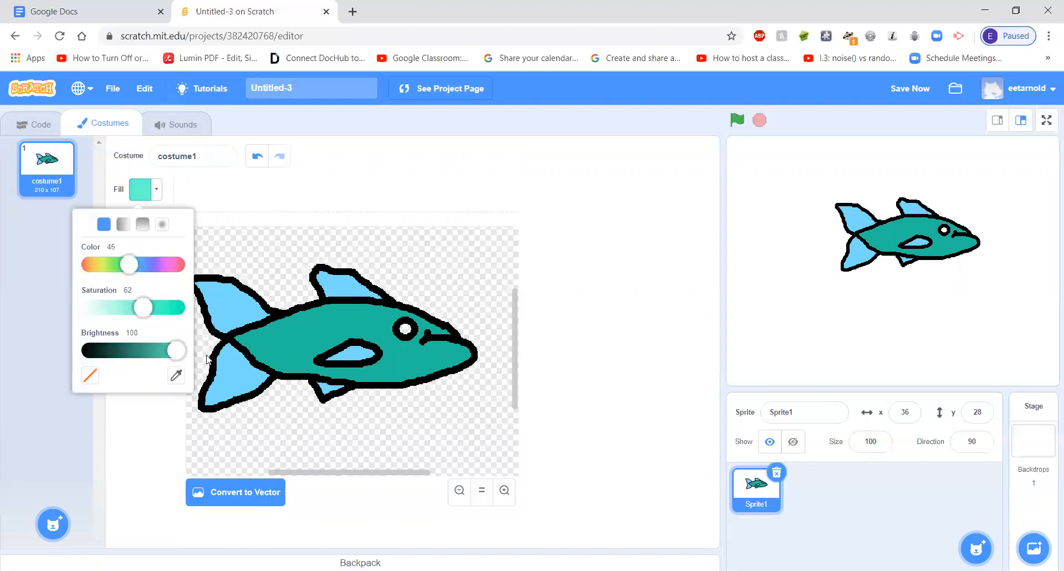
drag(143, 309, 88, 308)
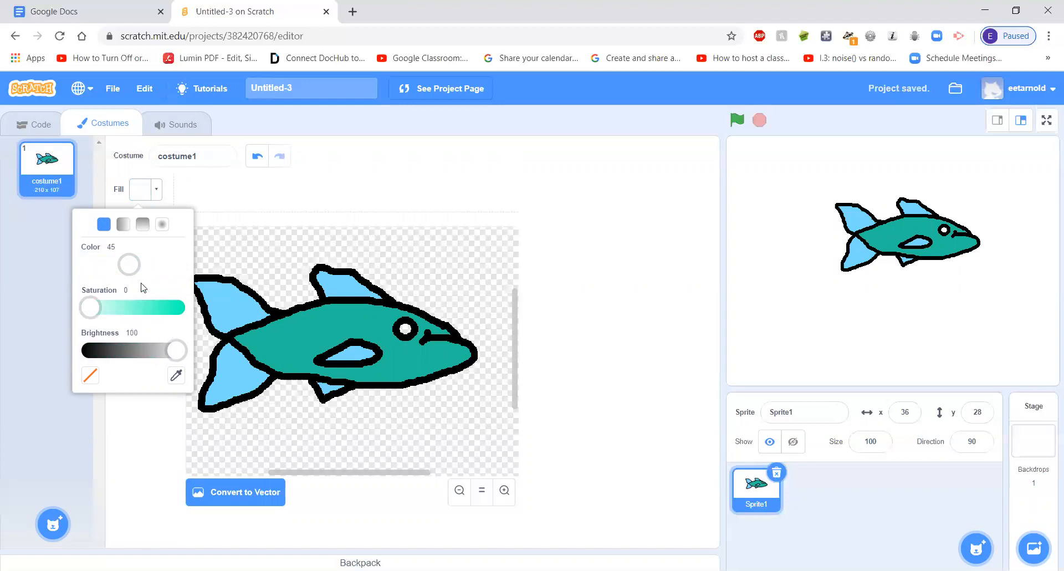
click(405, 331)
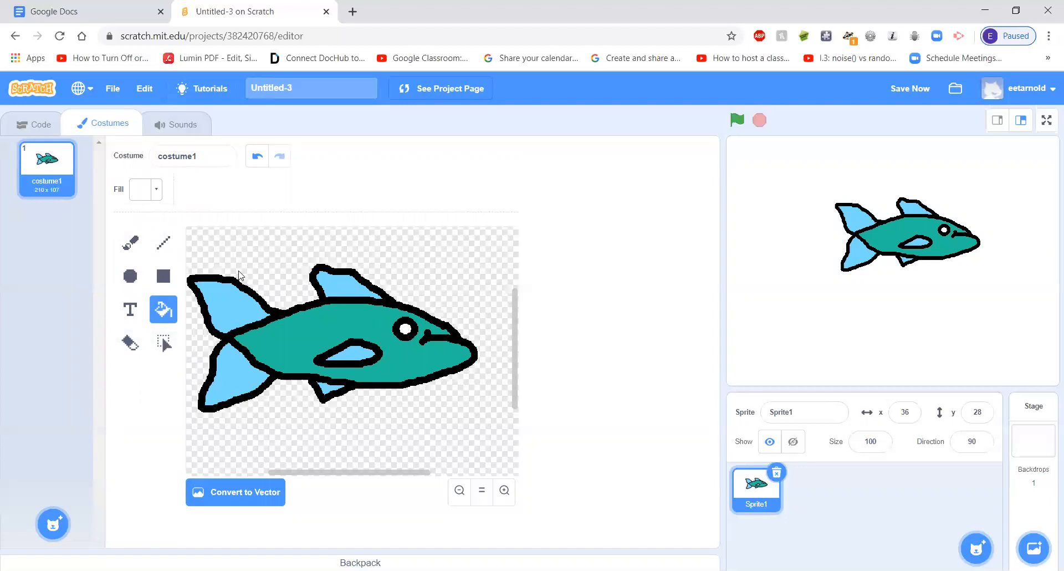
Fill the inside of the fish's eye with pale cyan: color 51, saturation 40, brightness 100
click(146, 191)
drag(101, 313, 167, 312)
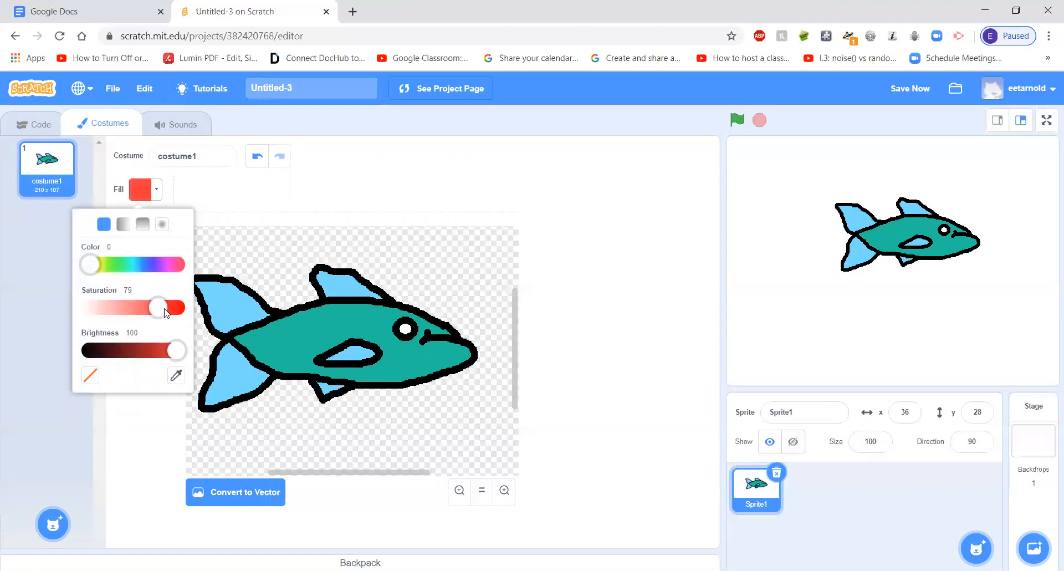
click(145, 264)
mouse_move(139, 267)
mouse_down()
mouse_move(152, 268)
mouse_move(134, 266)
mouse_up()
drag(169, 306, 125, 308)
click(406, 331)
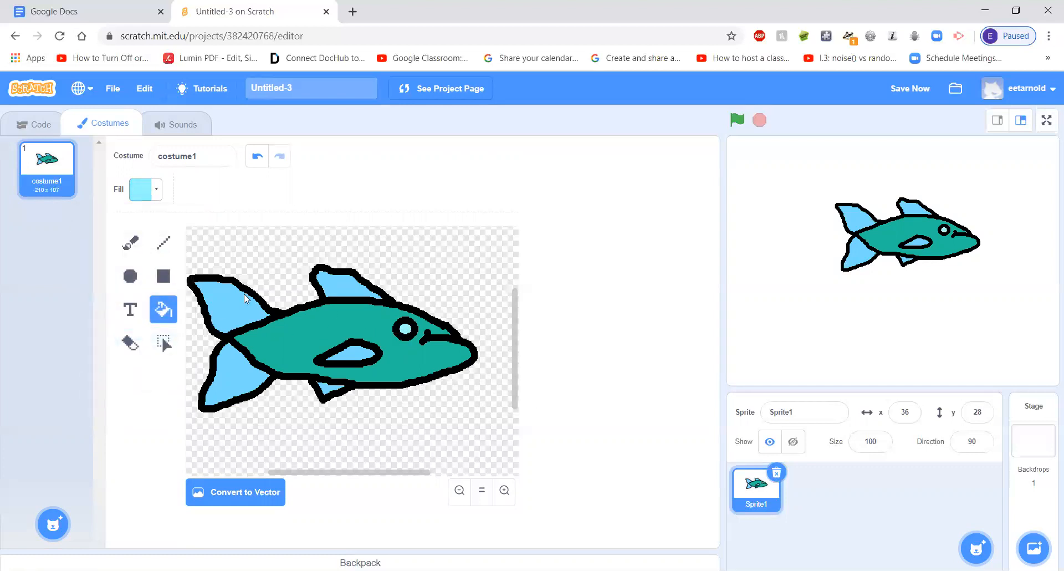
Dab a pupil inside the eye with the brush at size 10, using black sampled from the fish's outline
key(b)
click(159, 195)
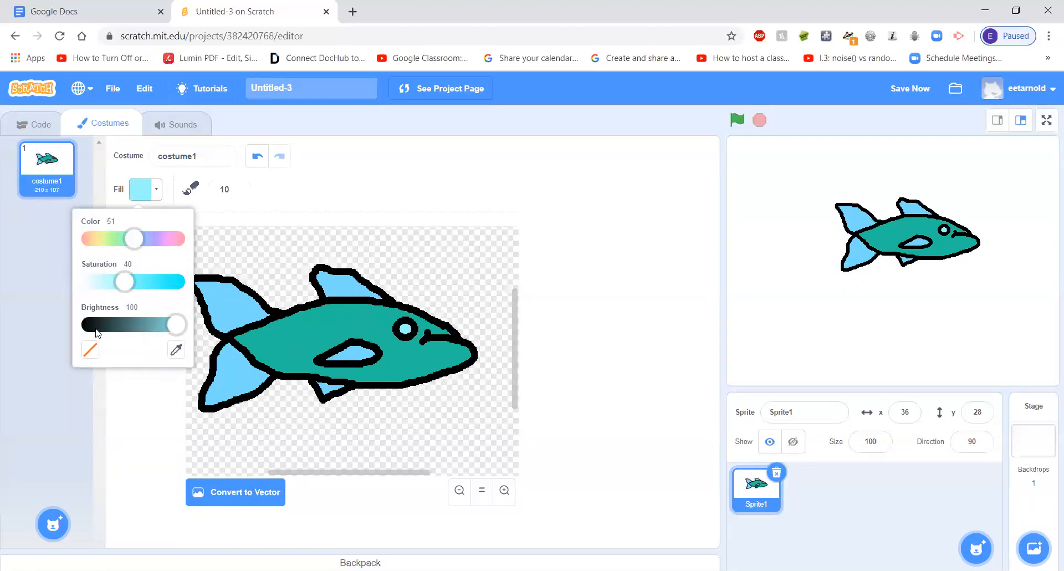
click(176, 350)
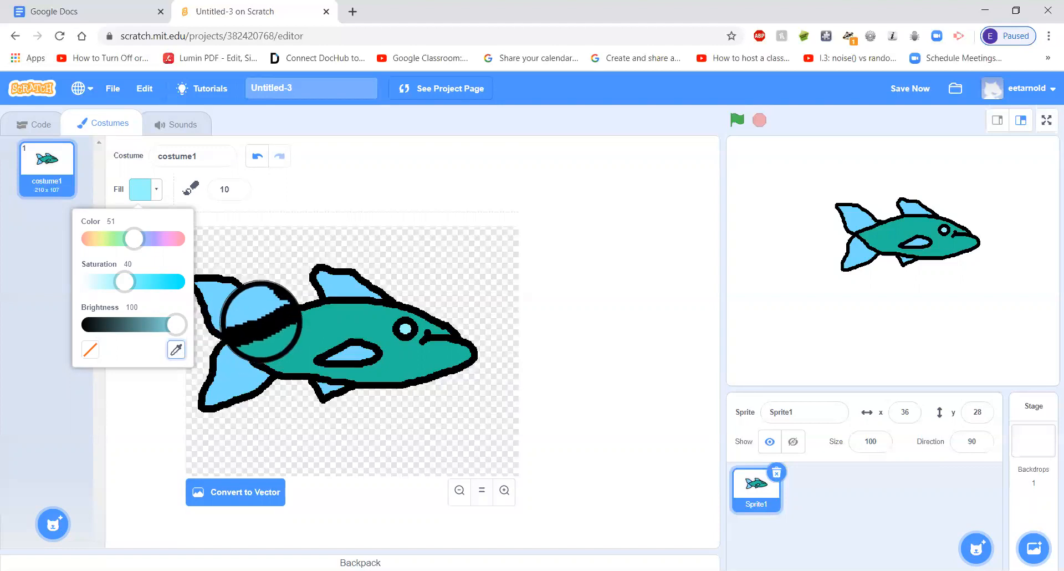
click(273, 318)
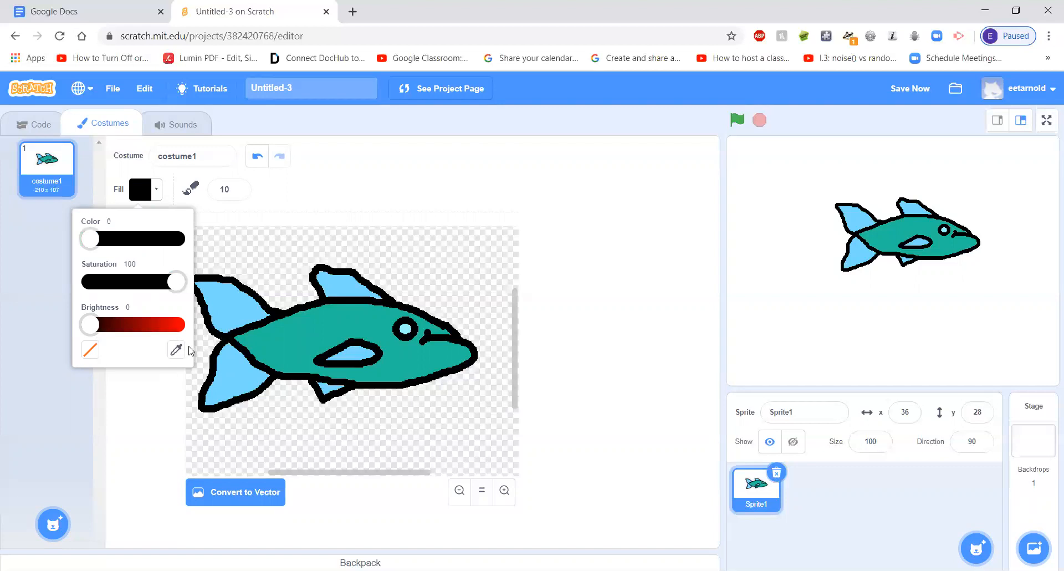
click(410, 335)
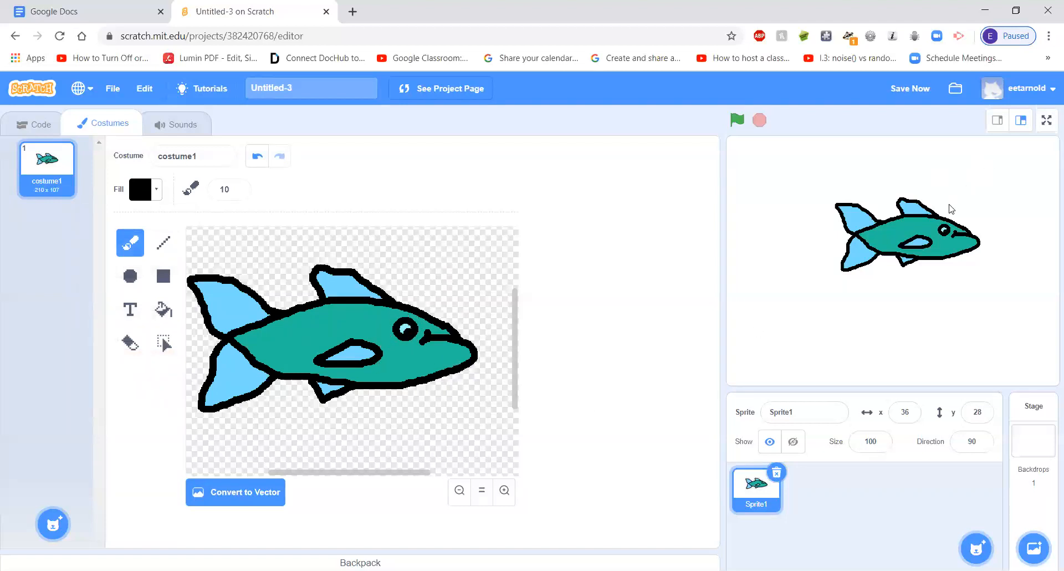
Move the fish on the stage to about x 5, y 7, and duplicate its costume
drag(913, 234, 870, 253)
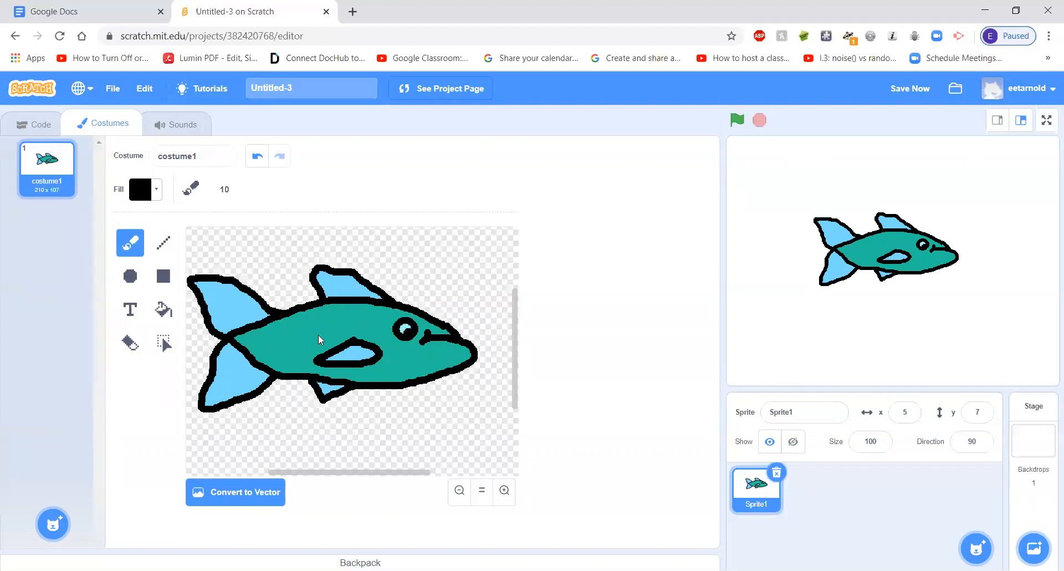
right_click(52, 166)
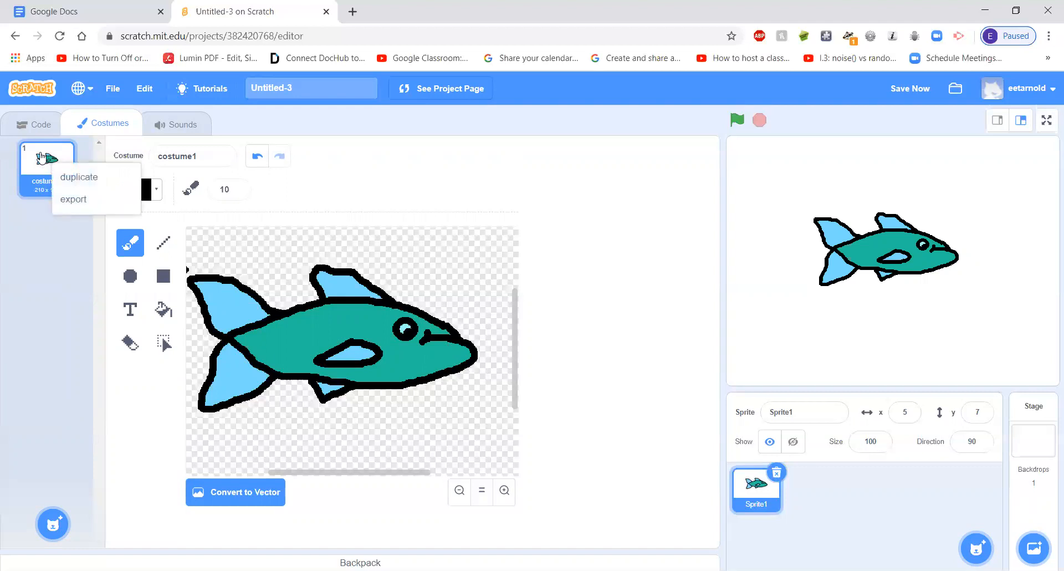
click(43, 166)
right_click(44, 166)
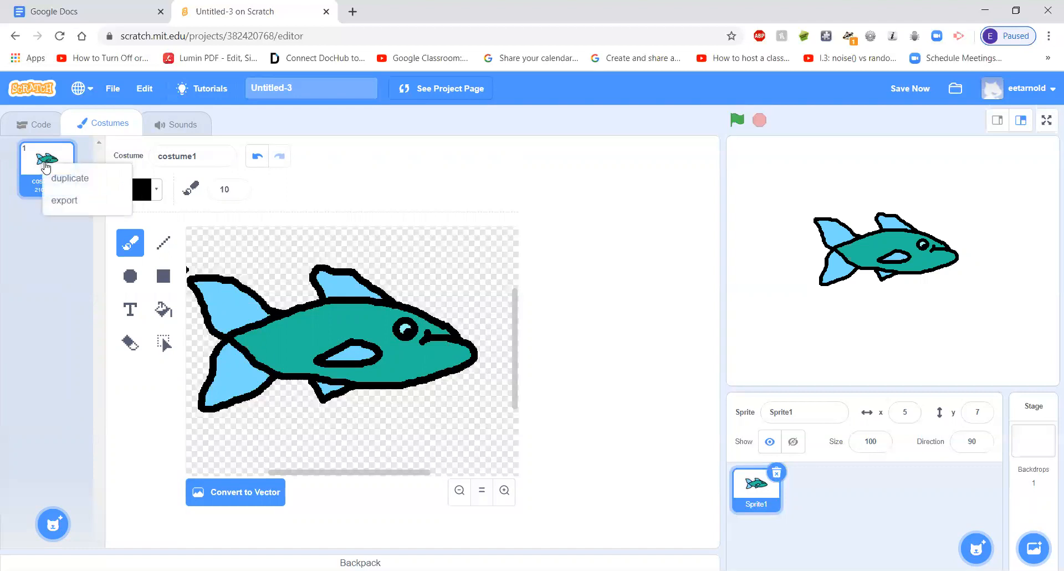
click(62, 177)
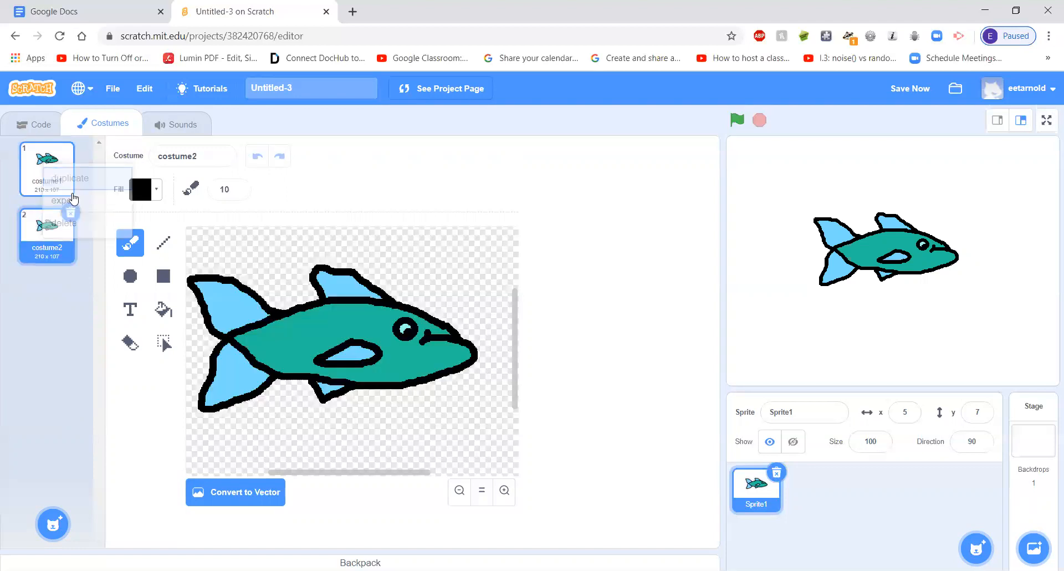
Rename the first costume as fish and the duplicate as fisheyesclosed
click(39, 165)
click(185, 156)
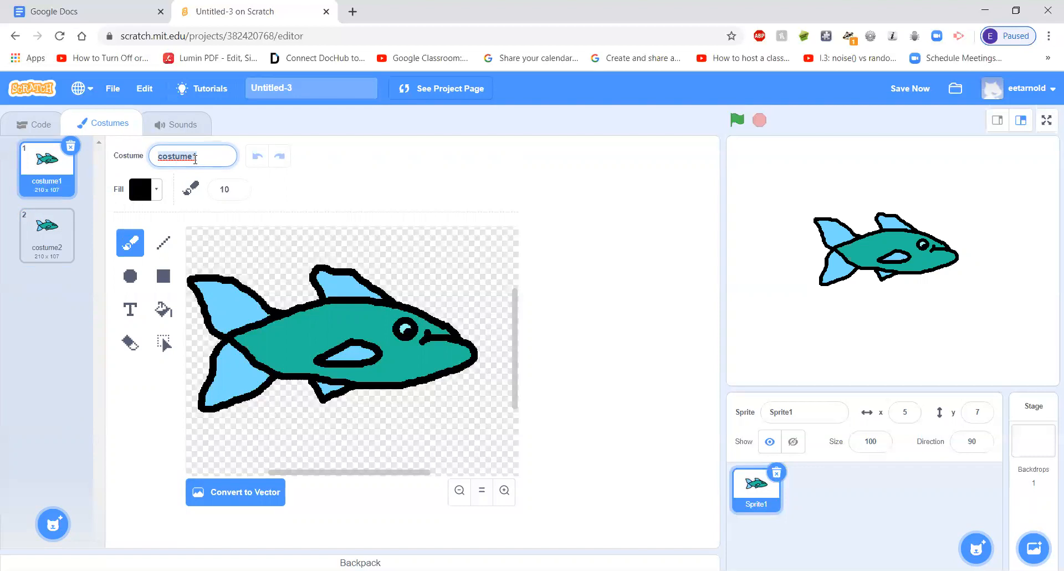
text(fish)
click(55, 233)
click(160, 157)
text(f)
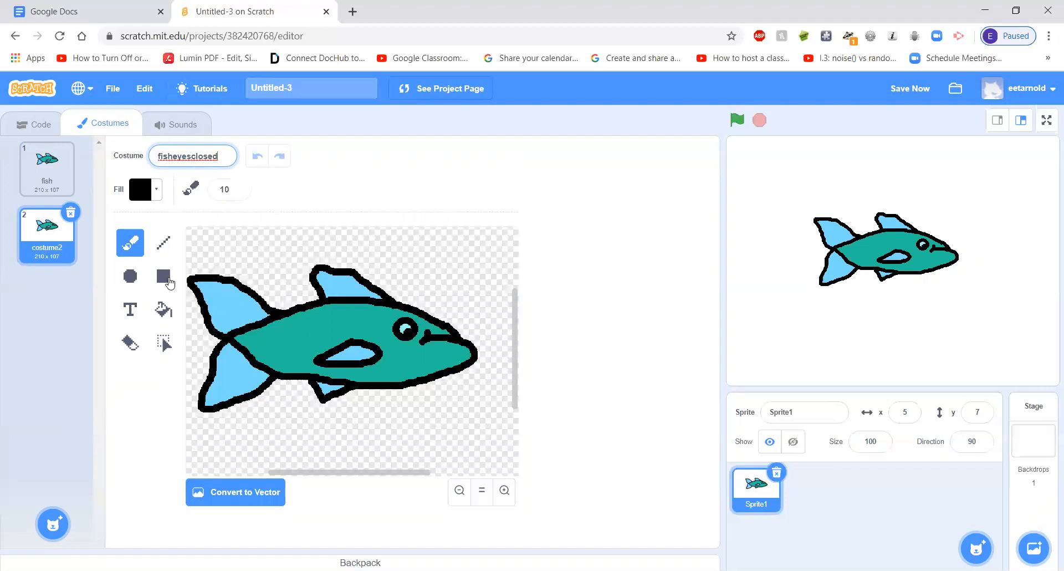
Erase the whole eye from the fisheyesclosed costume with the eraser at size 21
click(132, 344)
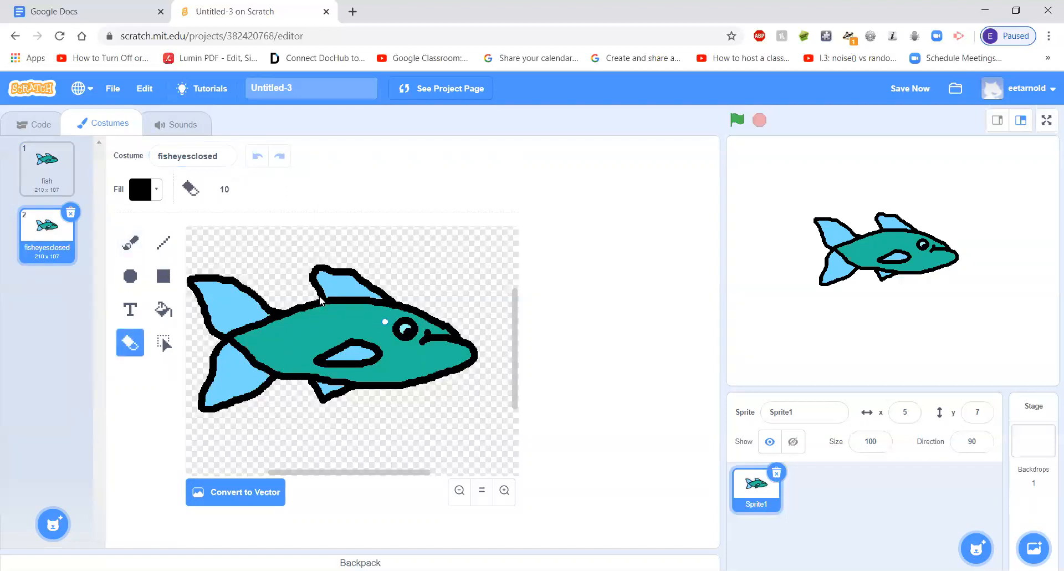
click(238, 190)
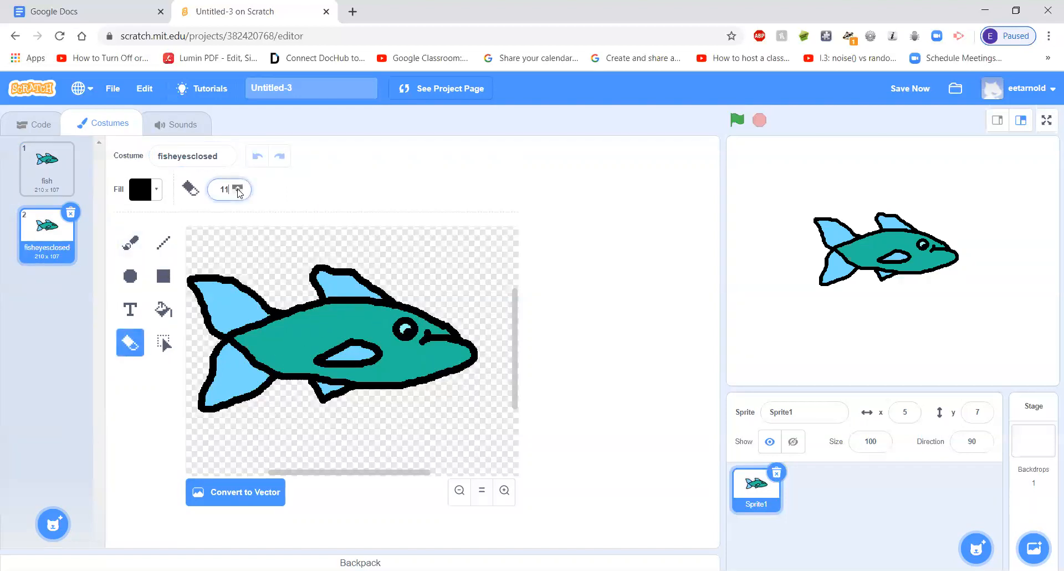
click(238, 189)
mouse_move(401, 333)
mouse_down()
mouse_move(413, 334)
mouse_move(392, 327)
mouse_up()
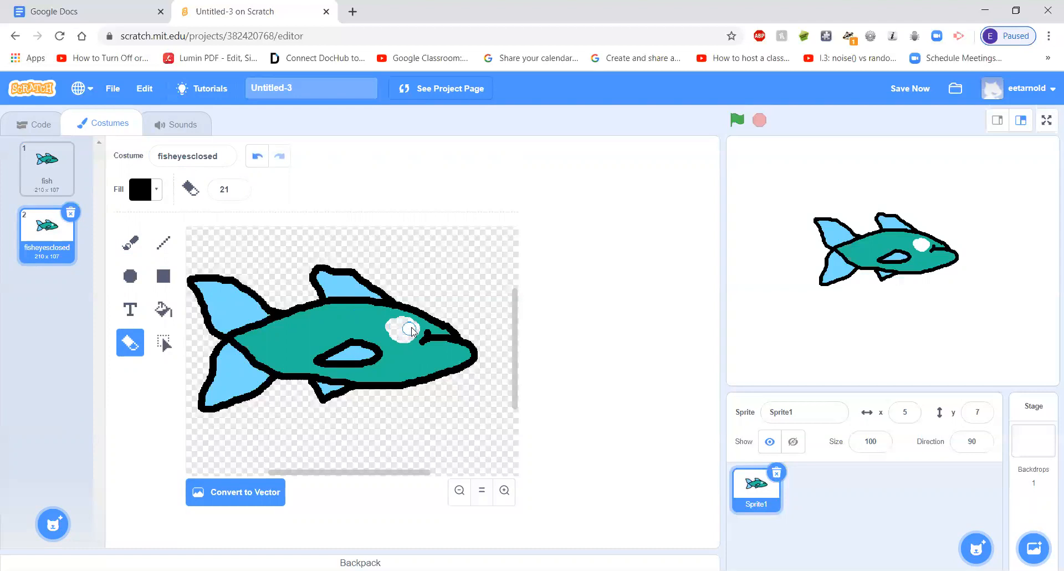
Fill the erased eye area of the fisheyesclosed costume with teal sampled from the fish's body
click(163, 309)
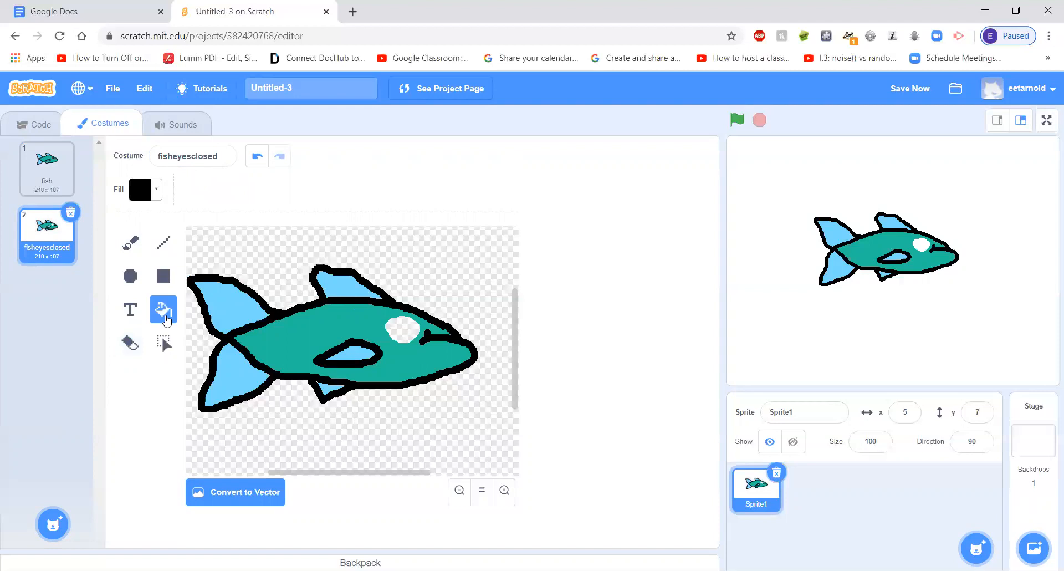
click(158, 194)
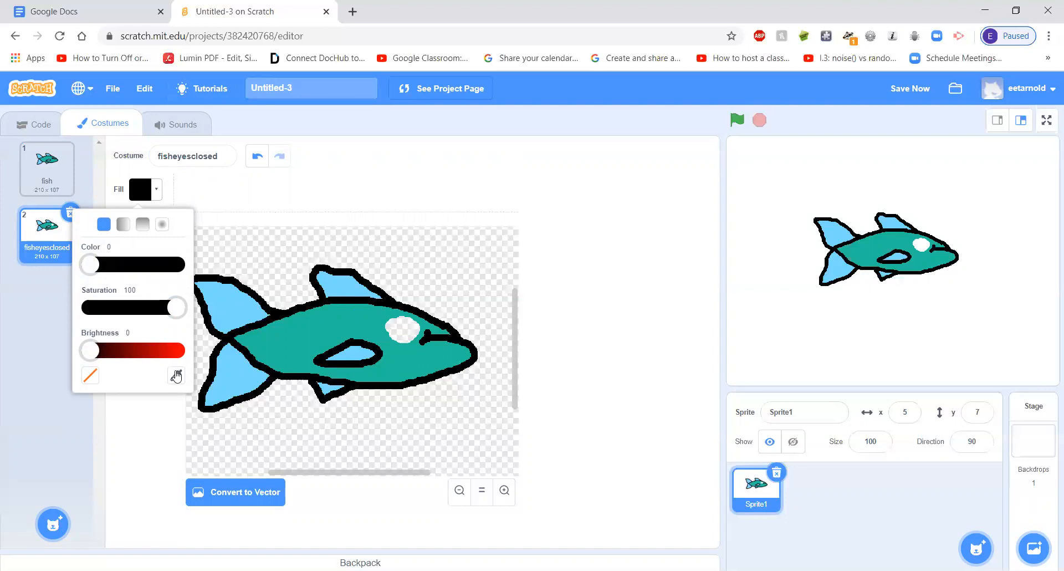
click(176, 377)
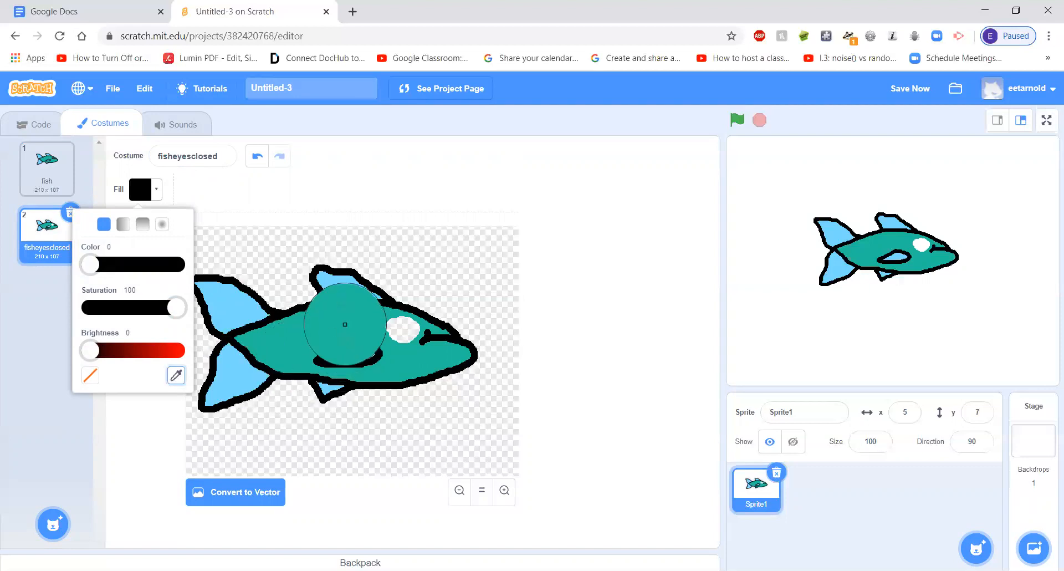
click(342, 322)
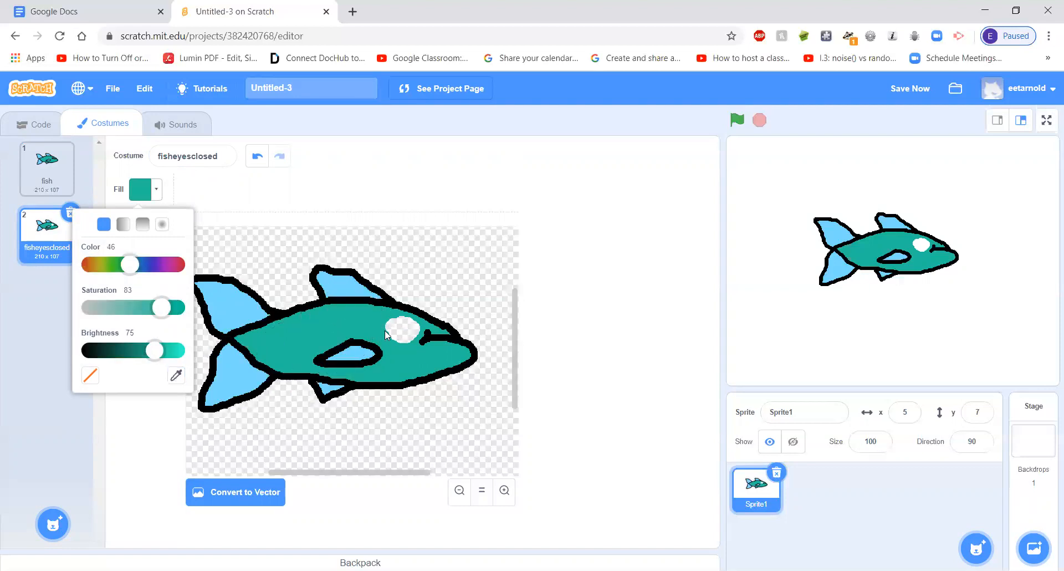
click(399, 332)
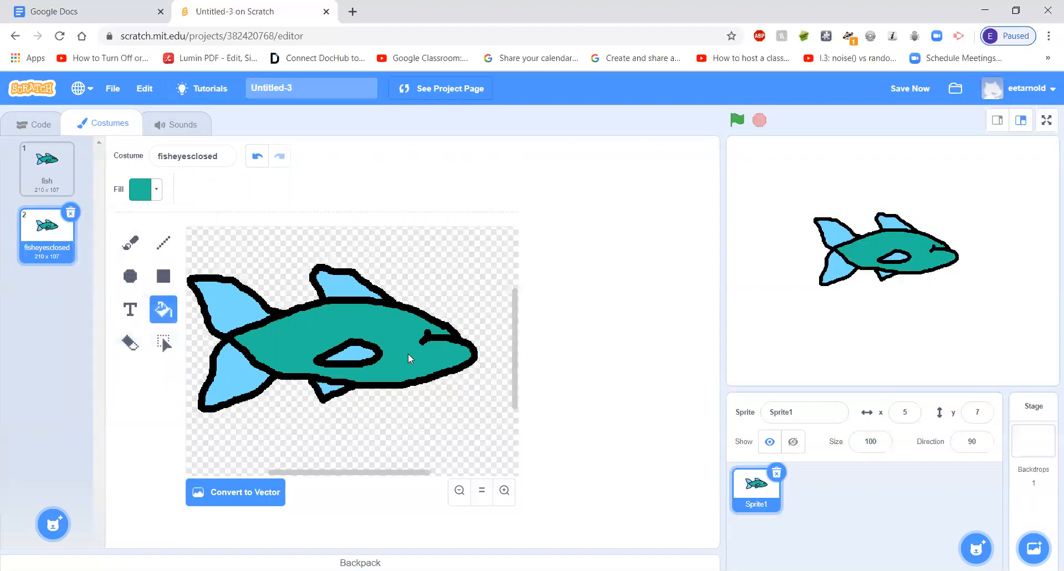
Draw a short, slightly slanted closed-eye line with the Line tool at size 10, using black sampled from the fish's outline
click(169, 245)
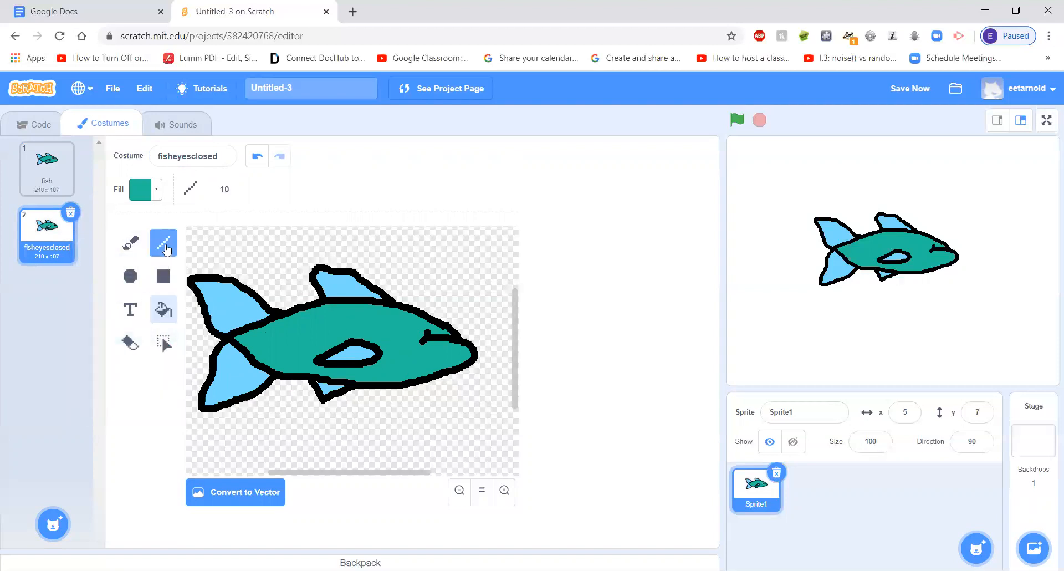
click(157, 191)
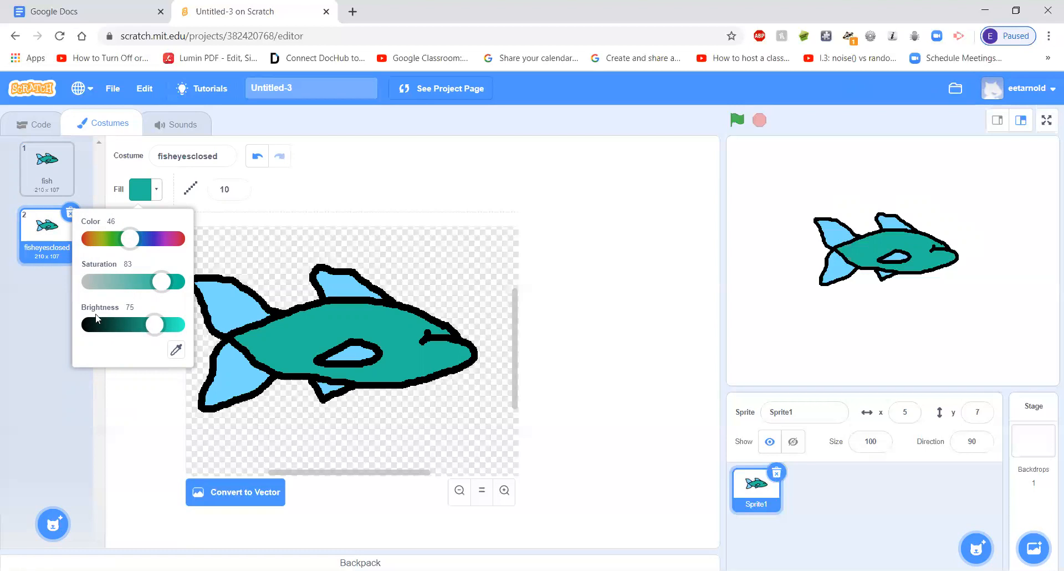
click(176, 349)
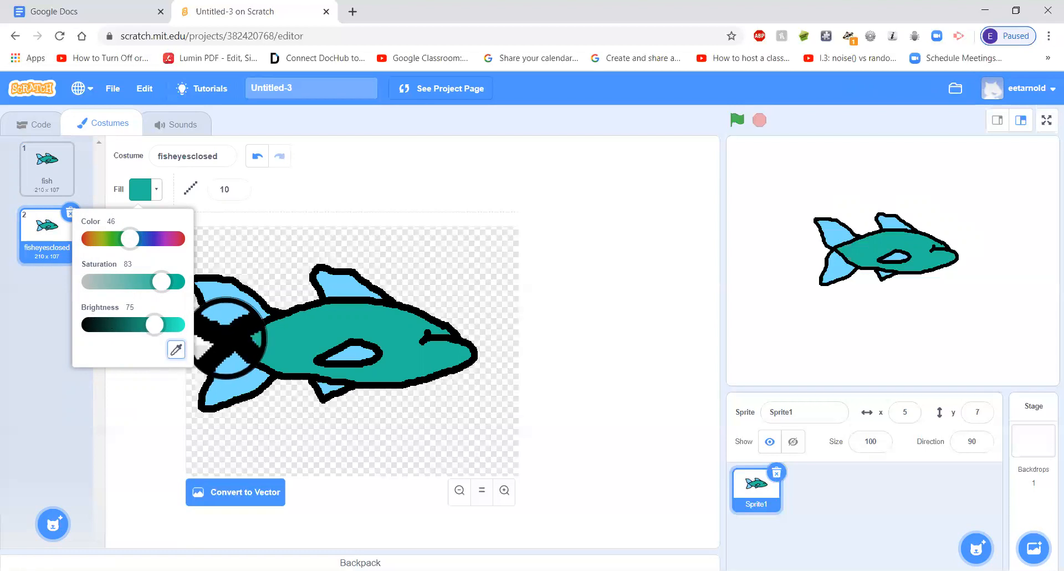
click(228, 339)
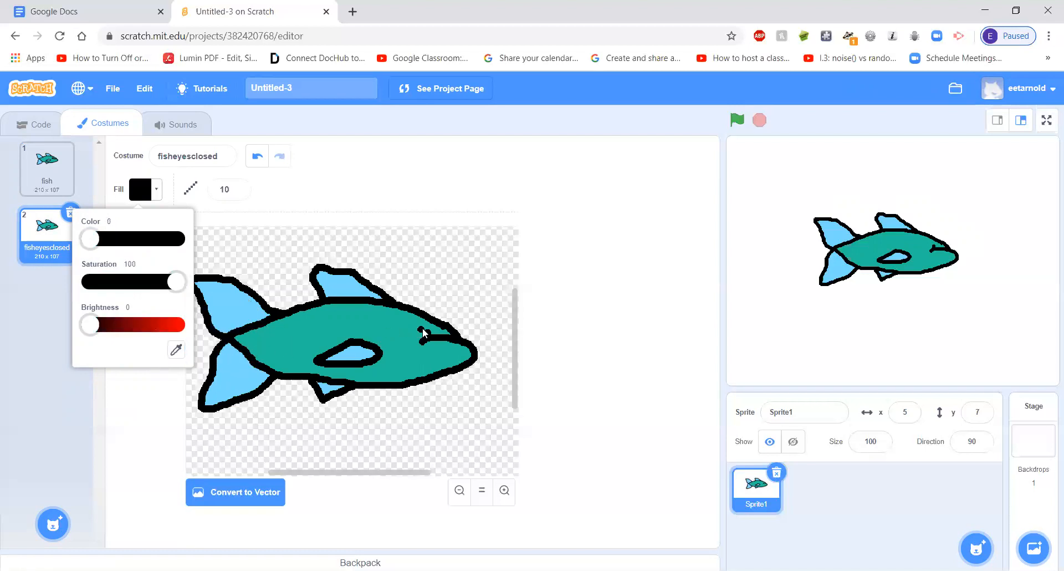
drag(416, 324, 389, 329)
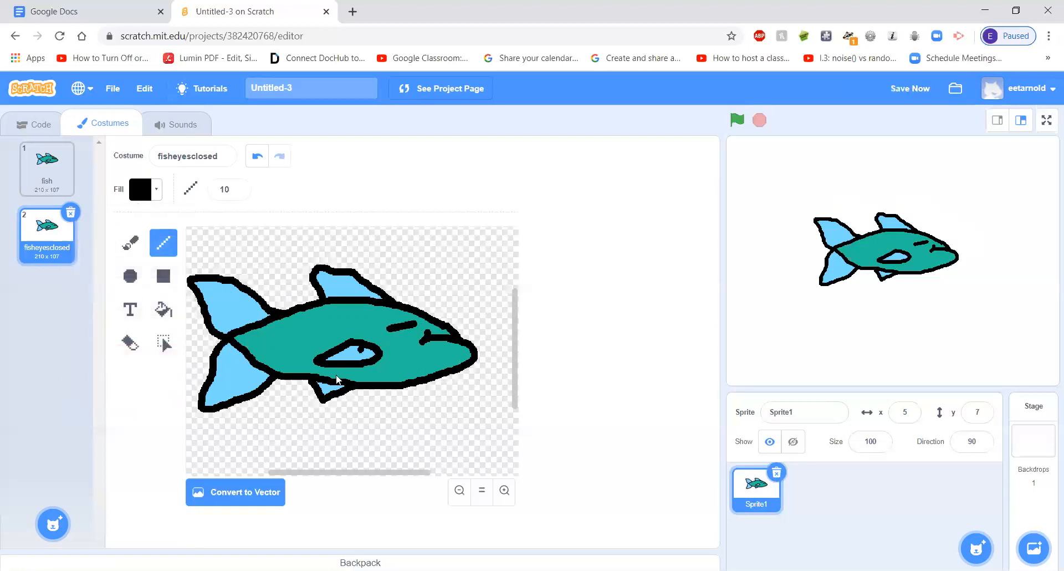
Alternate between the fish and fisheyesclosed costumes to examine the blinking effect on the stage
click(46, 186)
click(43, 241)
click(44, 185)
click(41, 233)
click(44, 166)
click(45, 233)
click(44, 183)
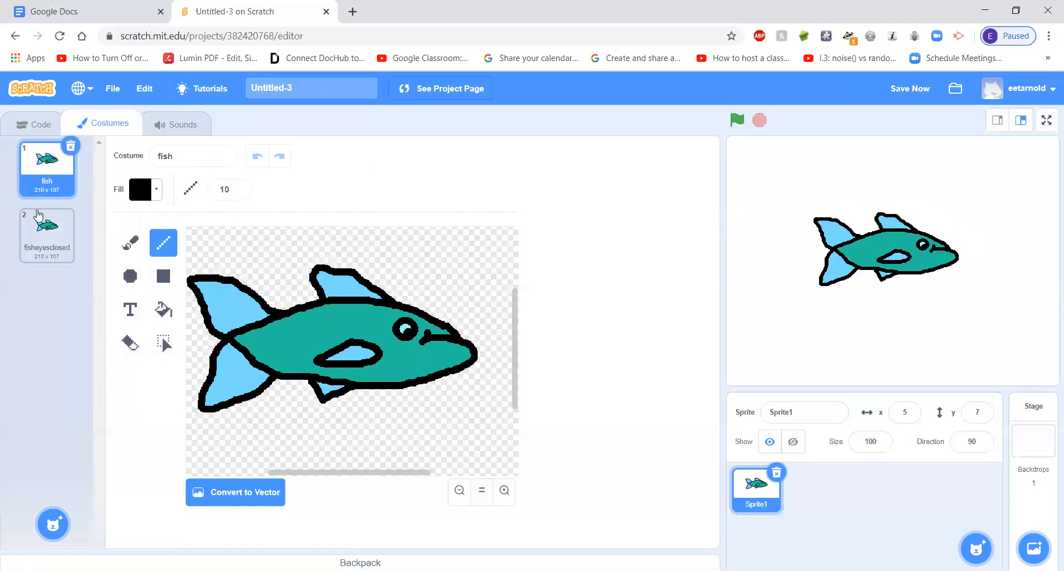
click(37, 236)
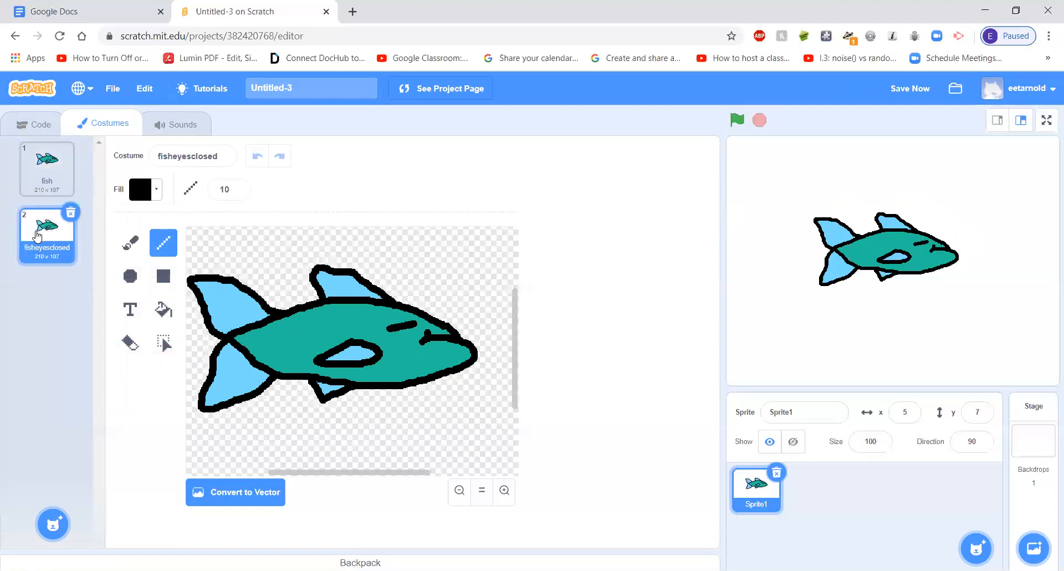
Duplicate the fish costume, undoing any stray mark on the copy
right_click(55, 176)
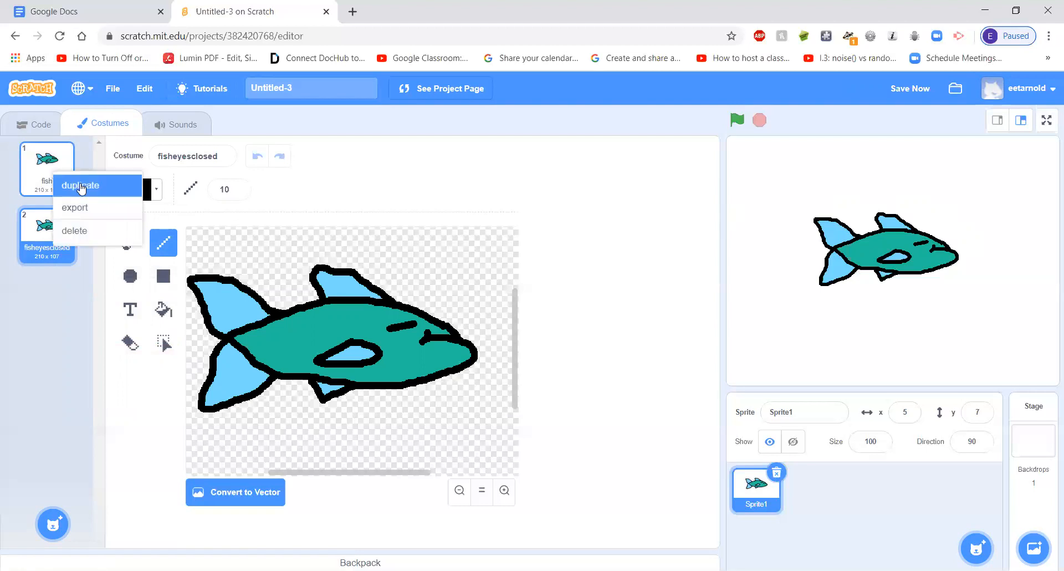
click(77, 185)
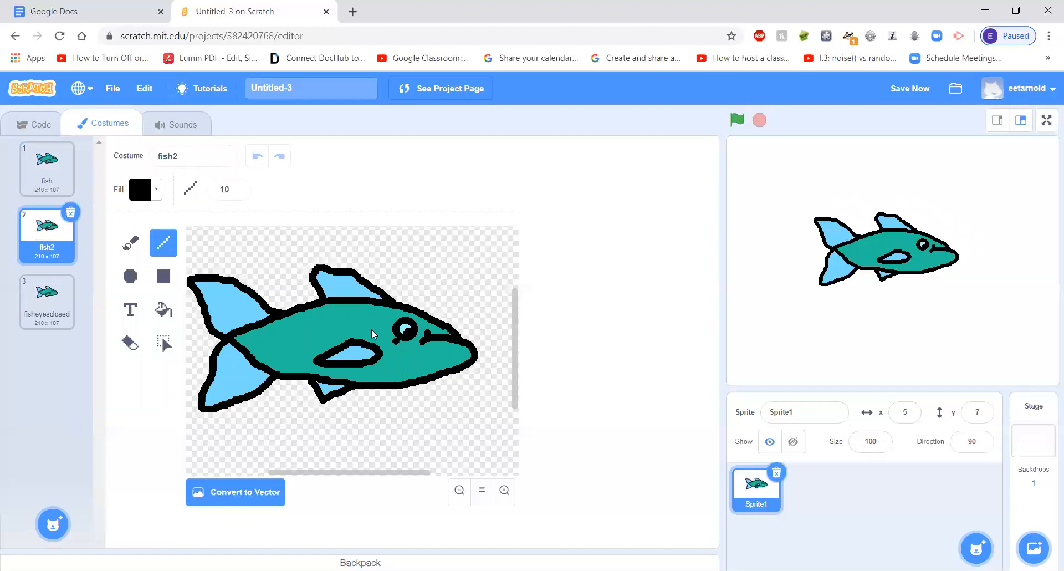
click(265, 349)
key(ctrl+z)
click(321, 350)
Select the lower front part of the fish, from the lower jaw to the belly fin, and shift it slightly down
click(165, 345)
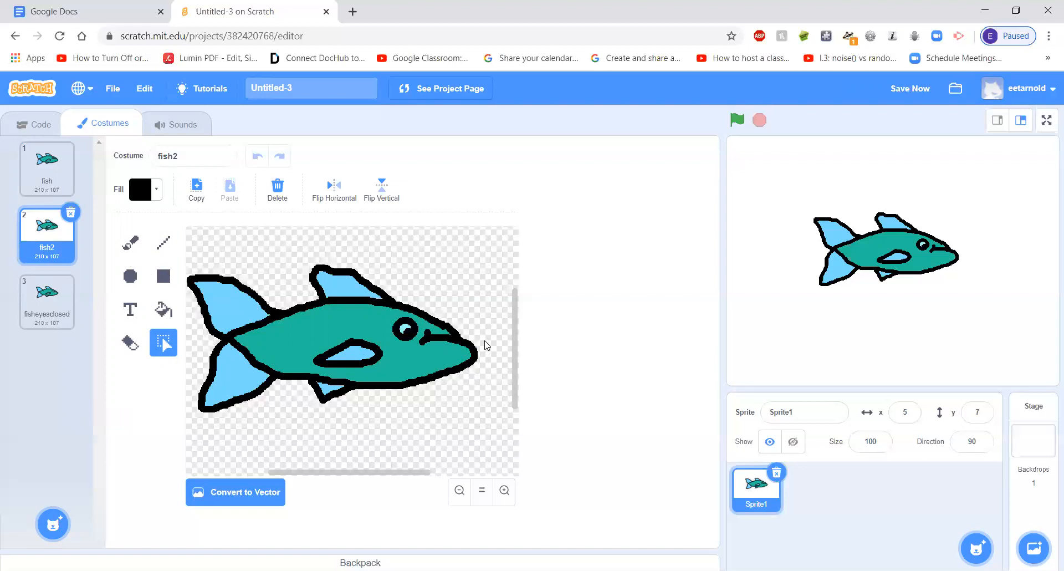
drag(484, 341, 286, 408)
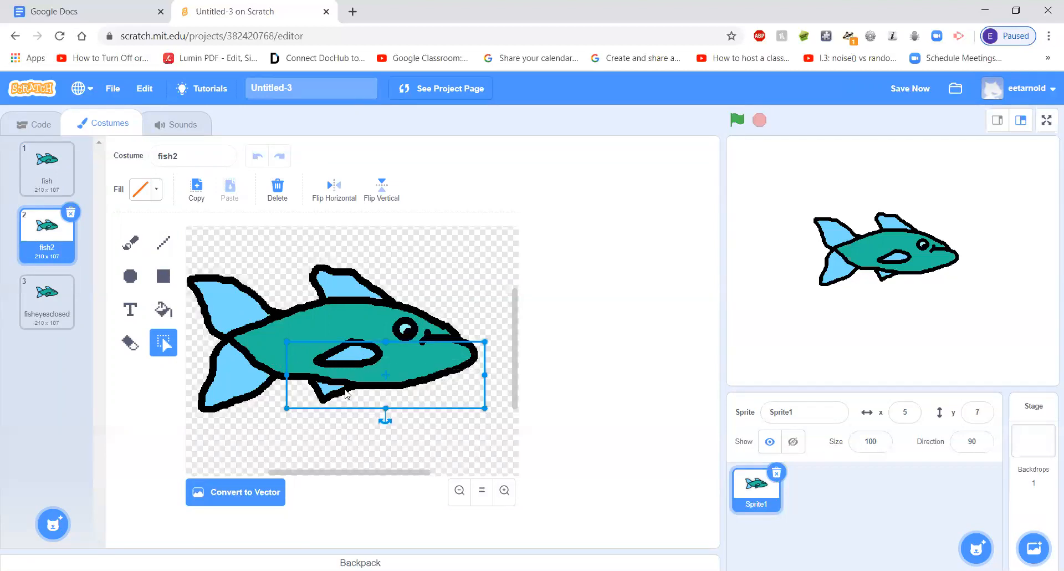
drag(381, 359, 379, 355)
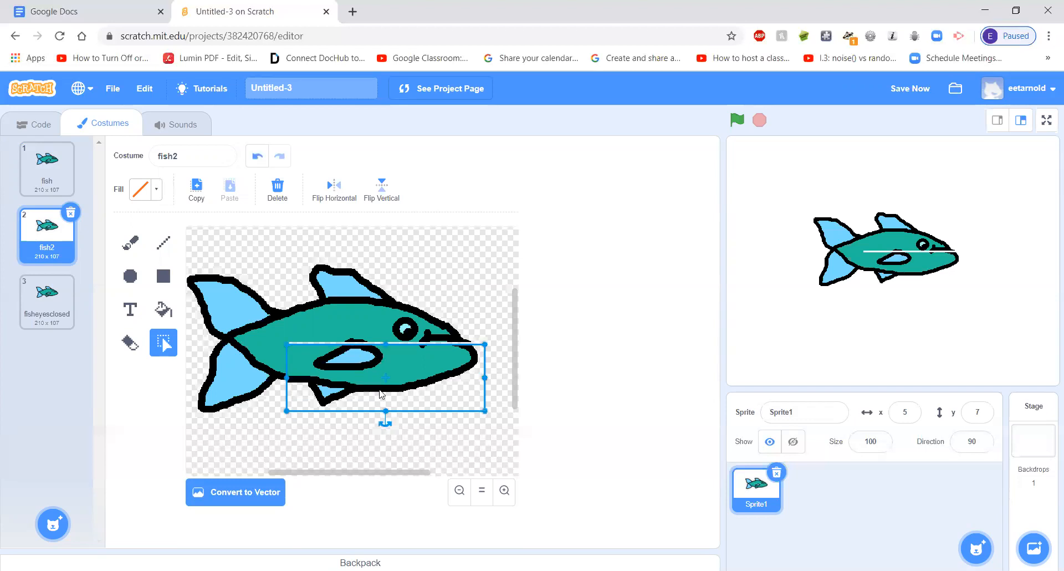
click(375, 443)
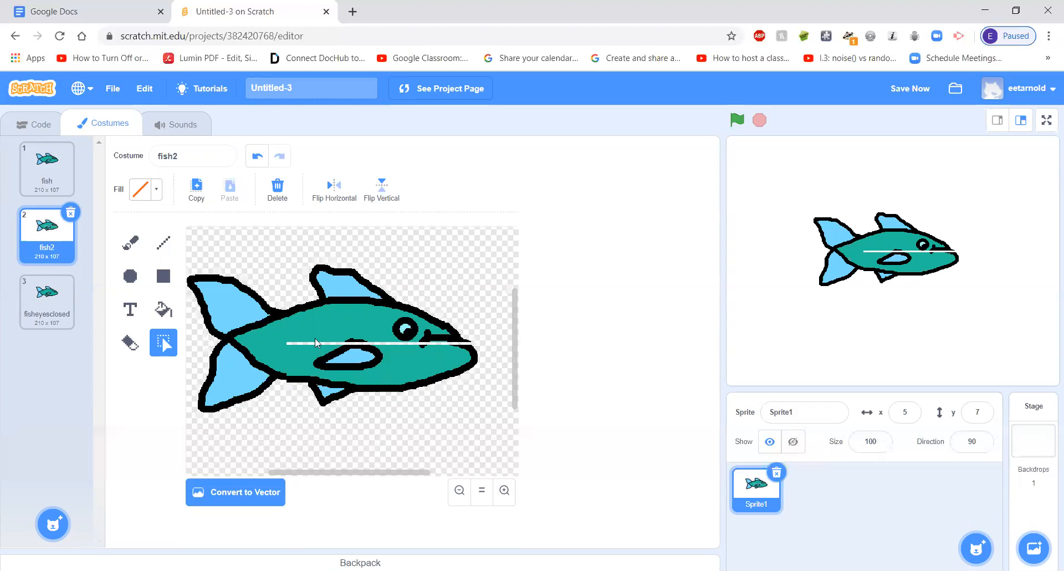
Repair the broken outline at the side fin and mouth with the brush at size 10, using black sampled from the fish
click(131, 244)
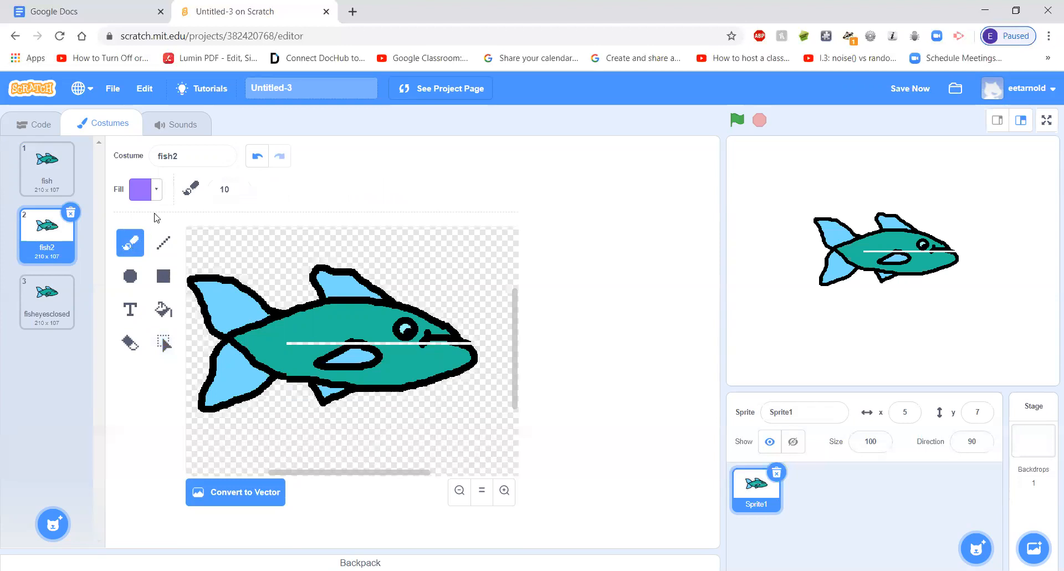
click(156, 190)
click(176, 349)
click(230, 334)
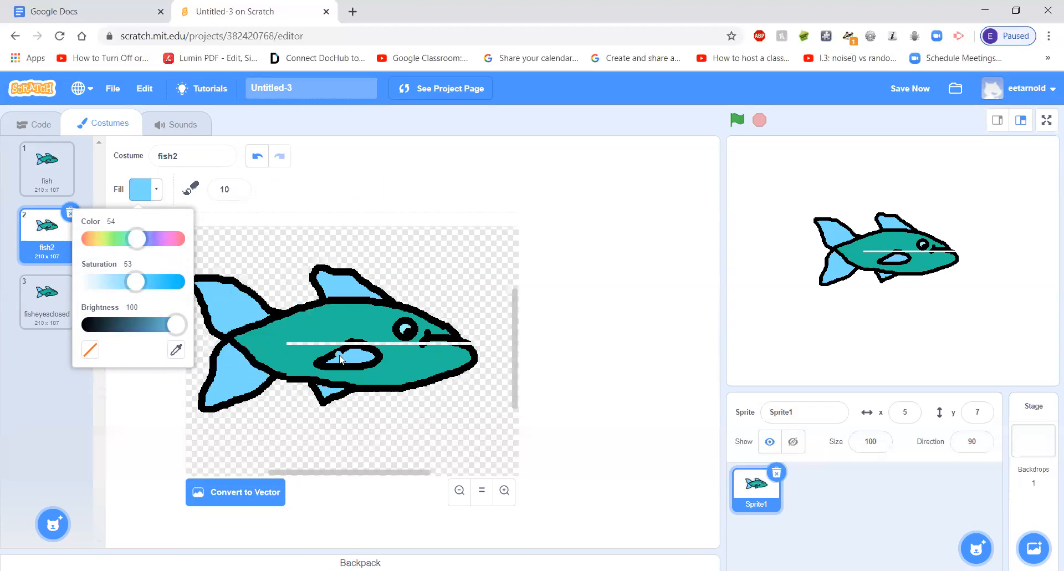
click(177, 349)
click(350, 350)
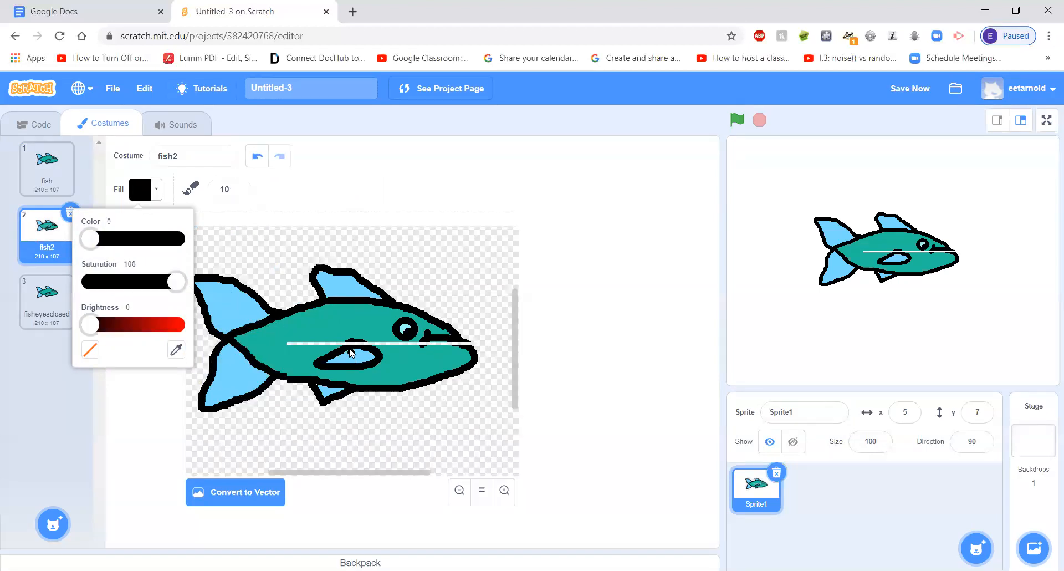
click(355, 348)
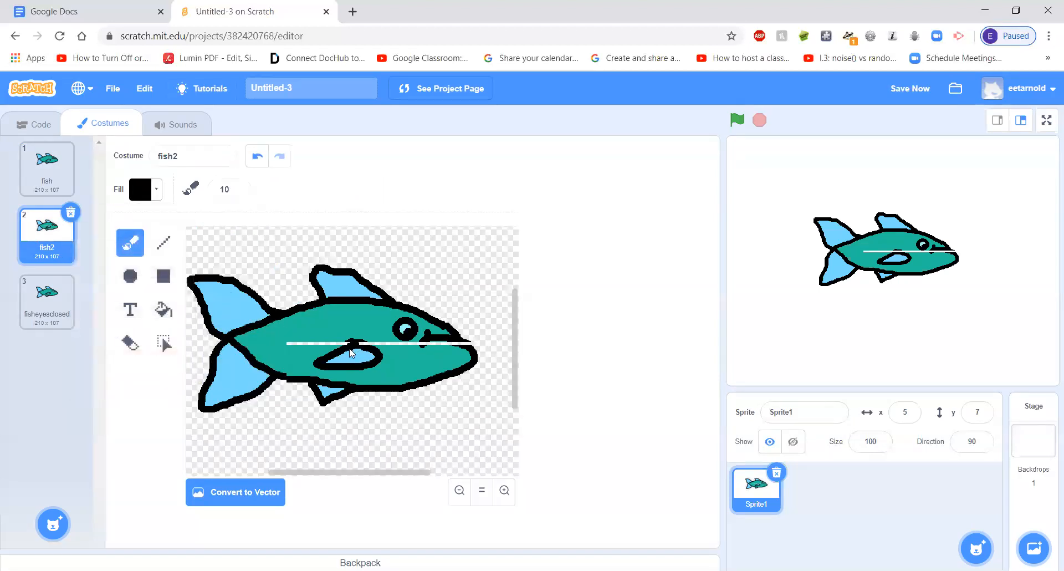
click(257, 157)
drag(350, 346, 360, 348)
click(436, 342)
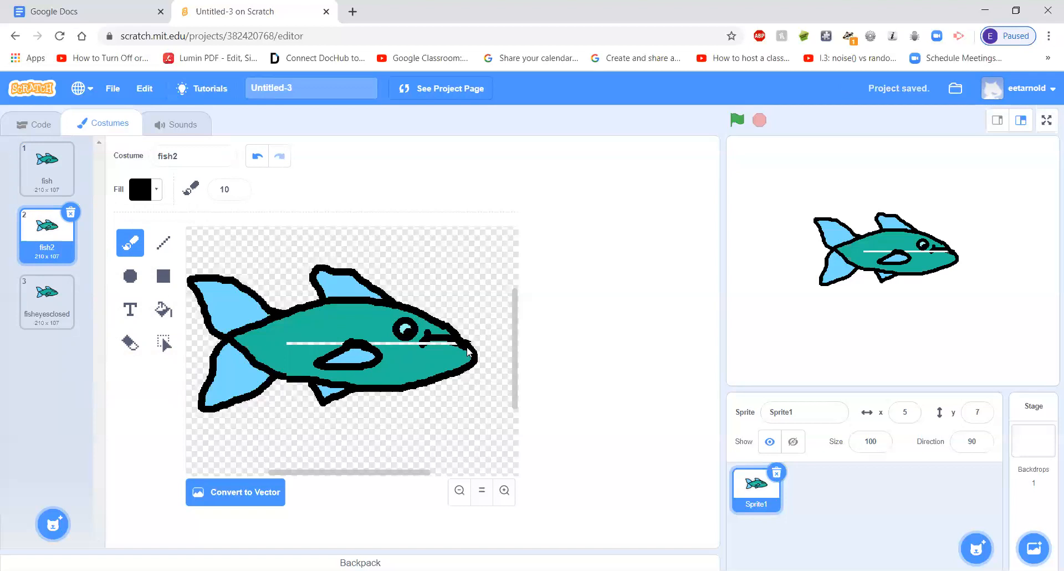
click(423, 345)
Fill the white gap across the fish2 costume's body with teal sampled from the body
click(163, 308)
click(146, 189)
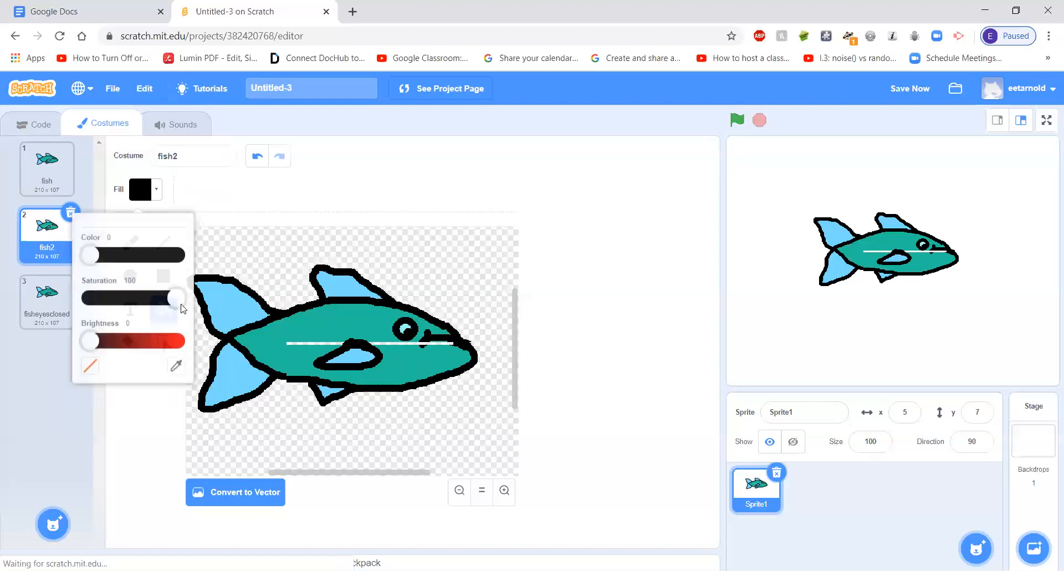
click(176, 375)
click(292, 346)
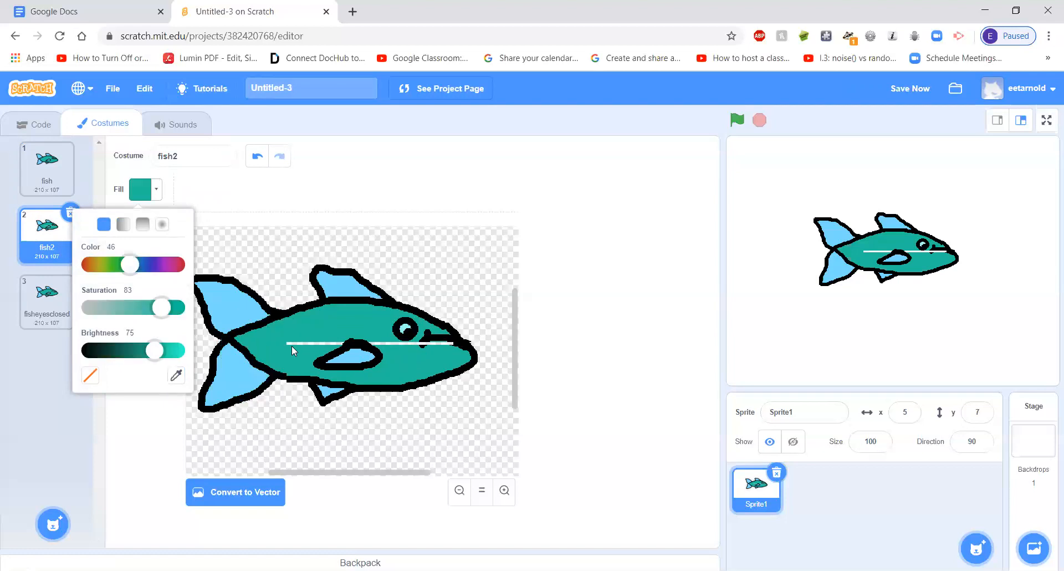
click(297, 342)
click(404, 342)
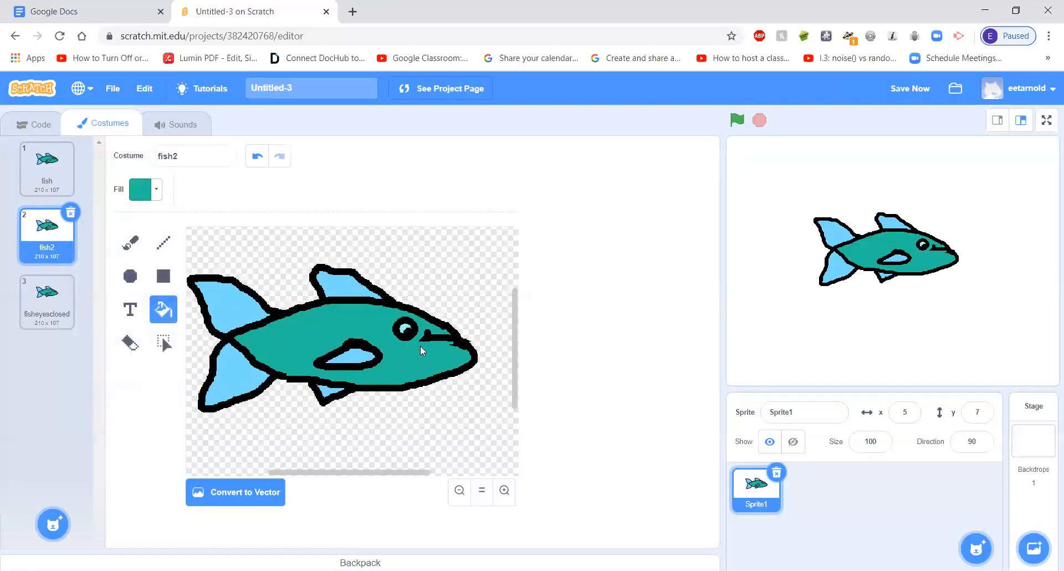
Extend the back end of the mouth with the brush at size 10, using black sampled from the outline
click(132, 243)
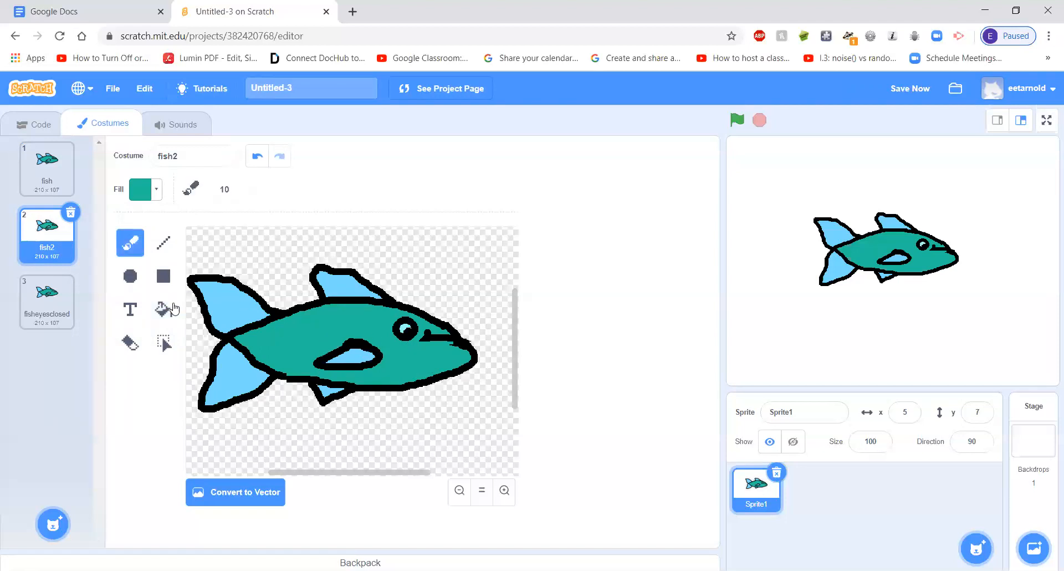
click(156, 190)
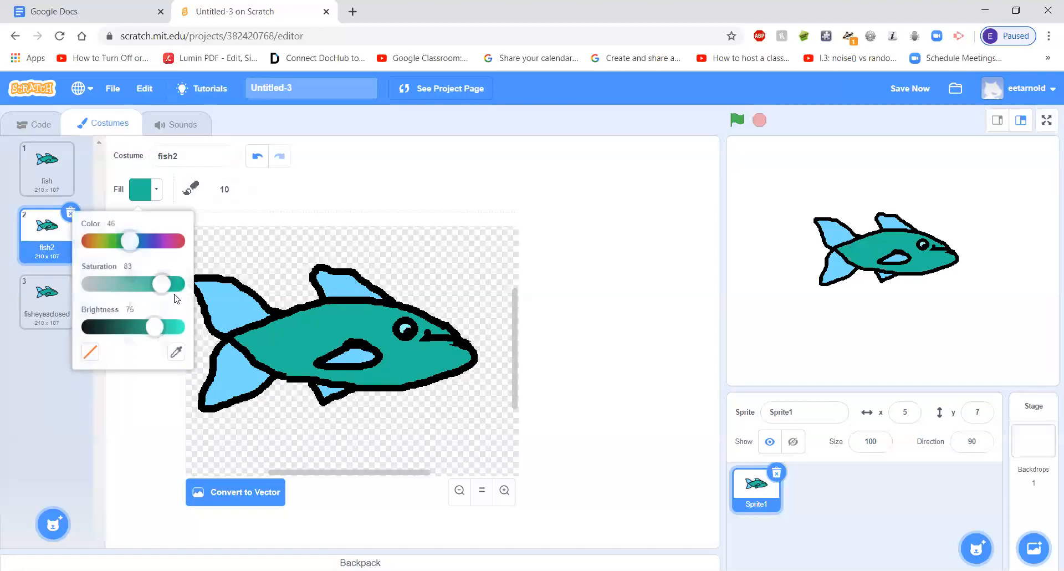
click(176, 350)
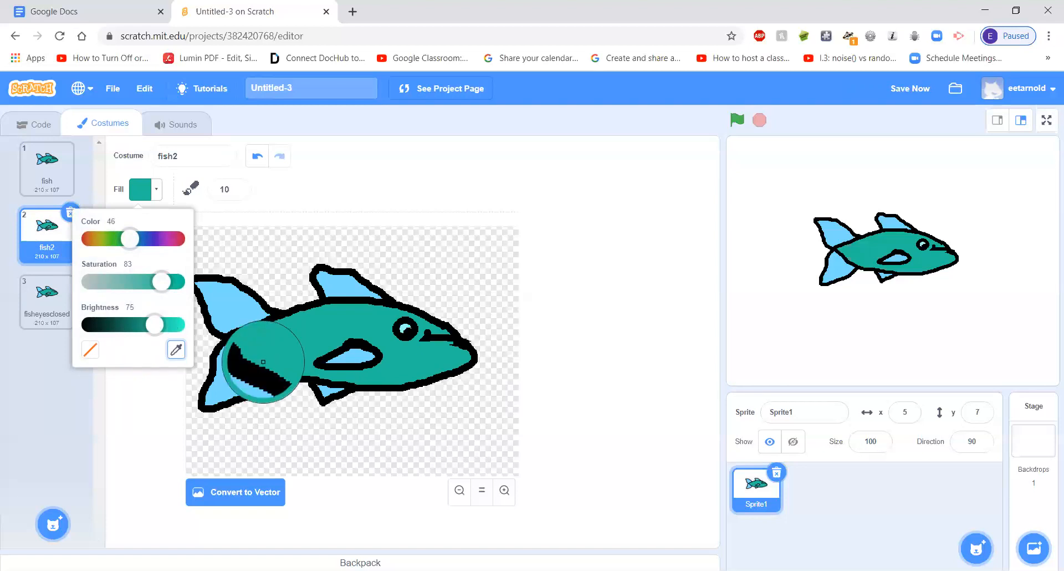
click(248, 317)
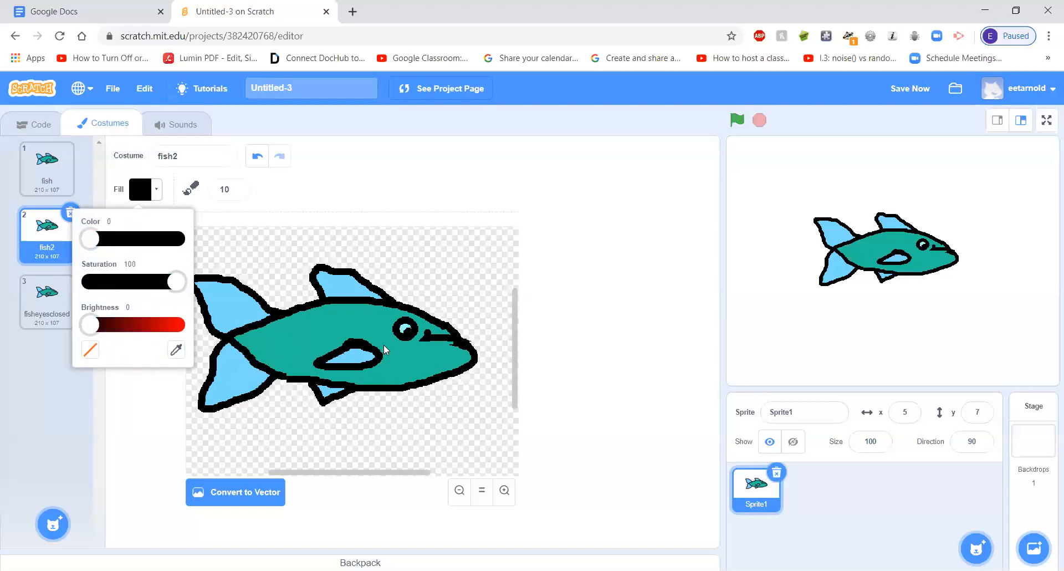
click(427, 338)
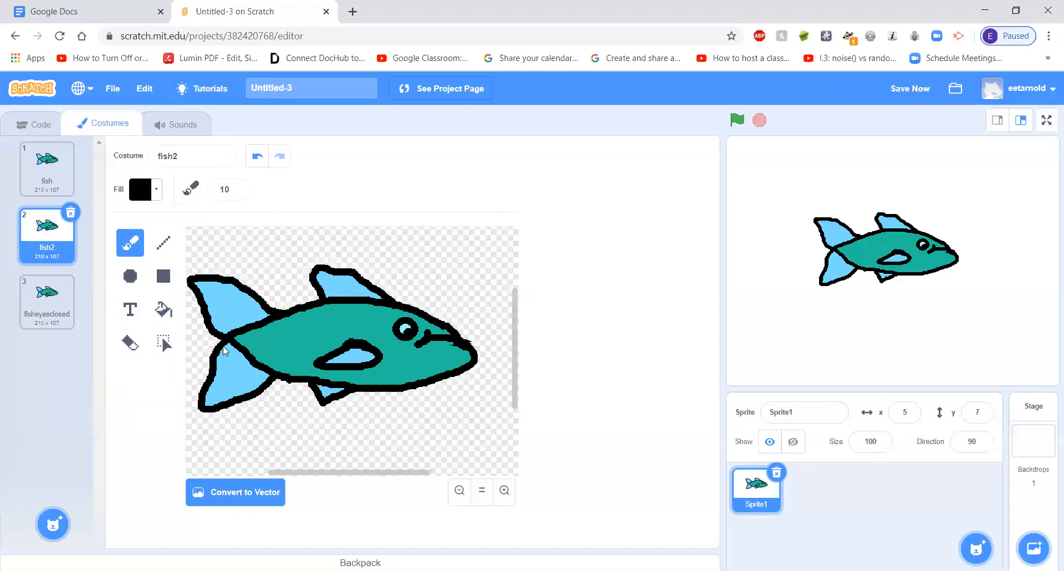
click(130, 346)
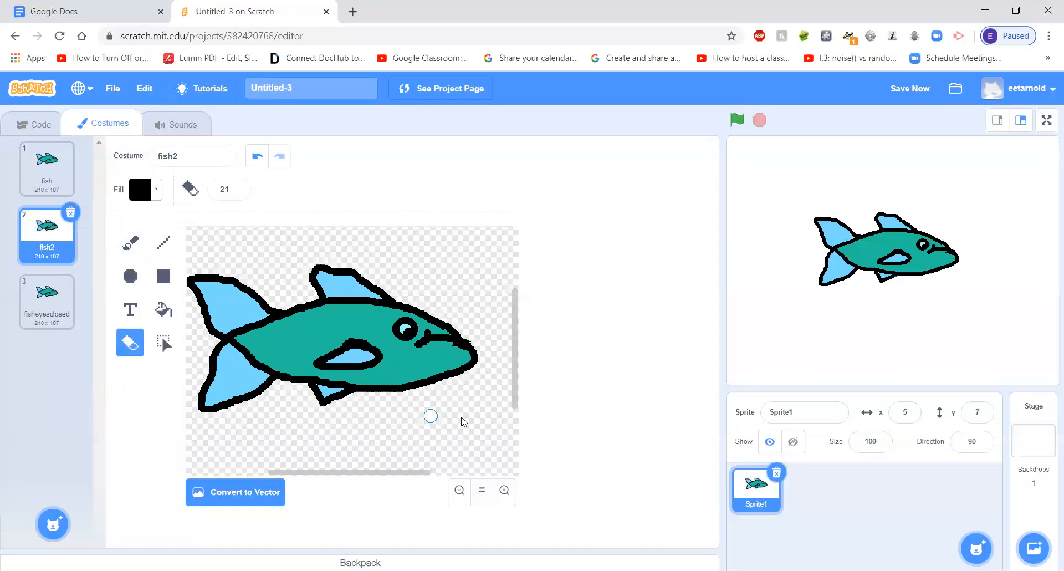
Switch between the fish, fish2 and fisheyesclosed costumes to compare the mouth movement and the blink on the stage
click(55, 178)
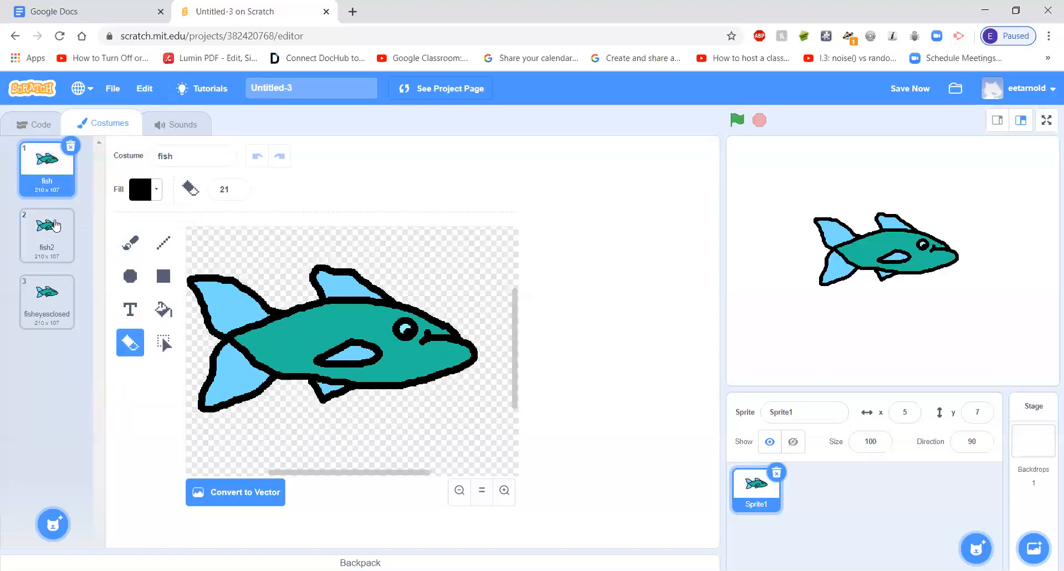
click(47, 302)
click(47, 166)
click(56, 299)
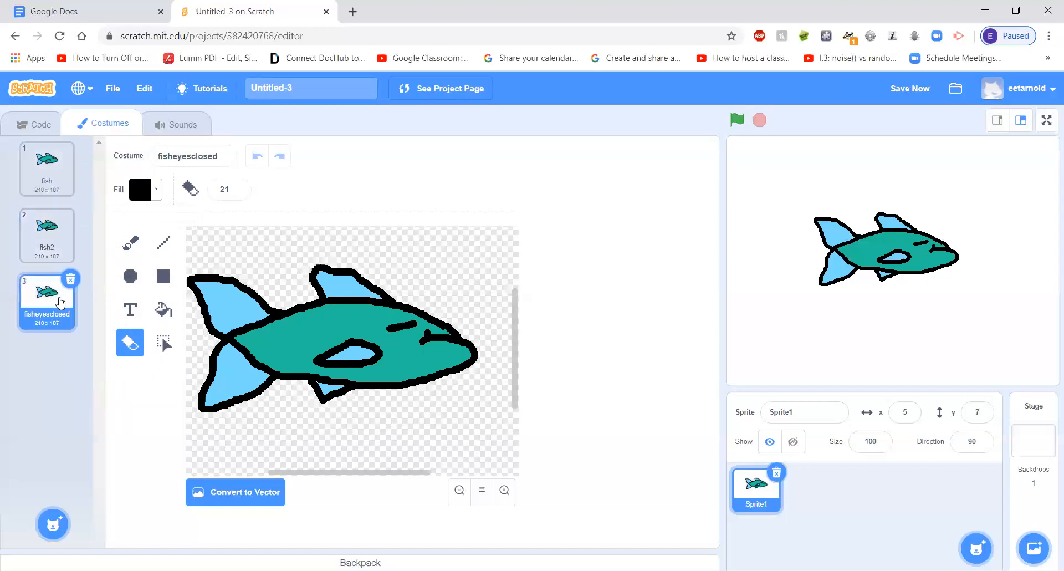
click(51, 249)
click(47, 175)
click(44, 233)
click(45, 179)
click(49, 229)
click(45, 165)
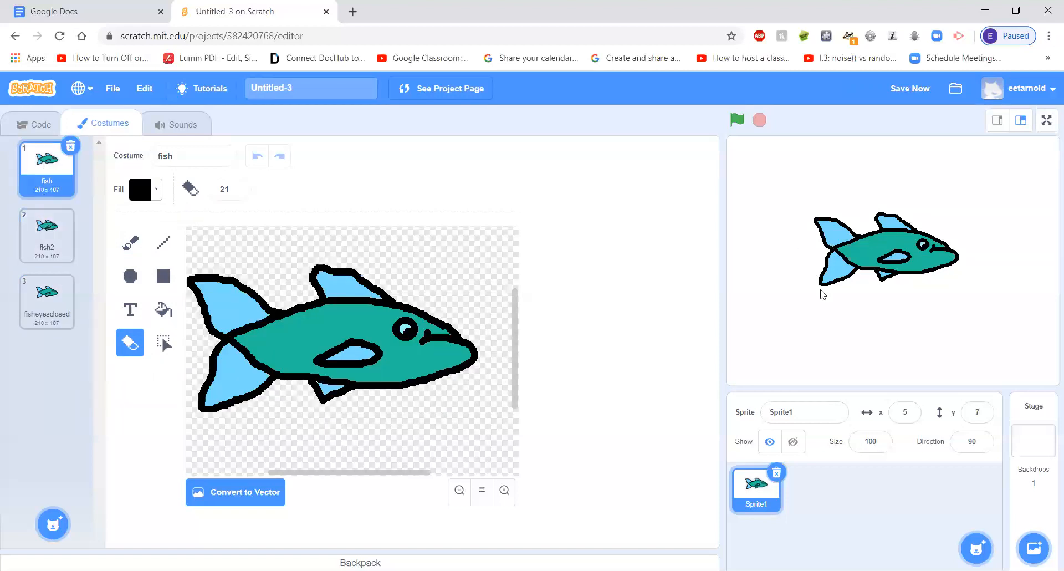
Switch repeatedly between the fish and fish2 costumes to compare the mouth movement on the stage
click(51, 233)
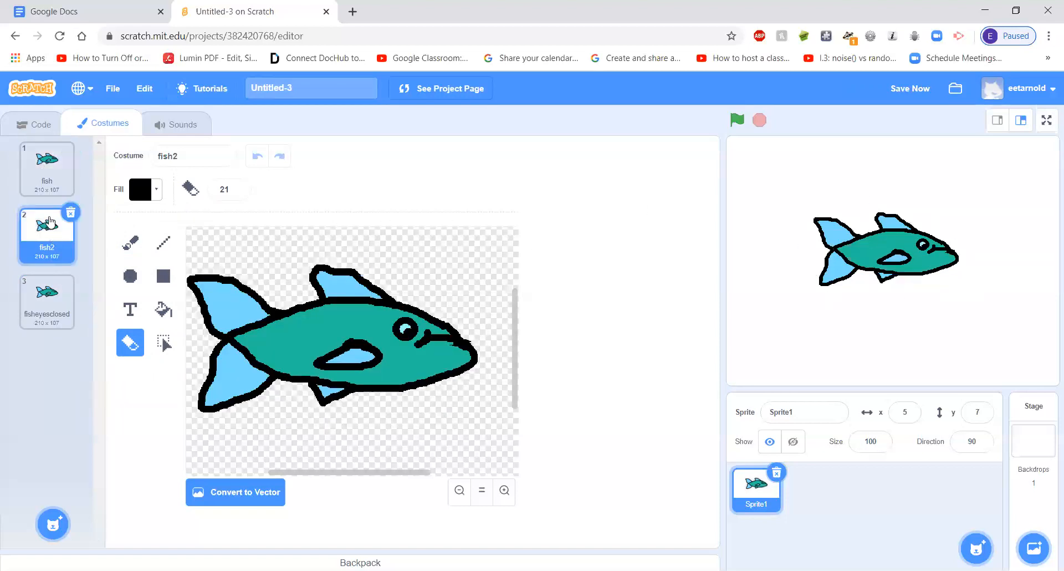
click(46, 180)
click(38, 233)
click(45, 167)
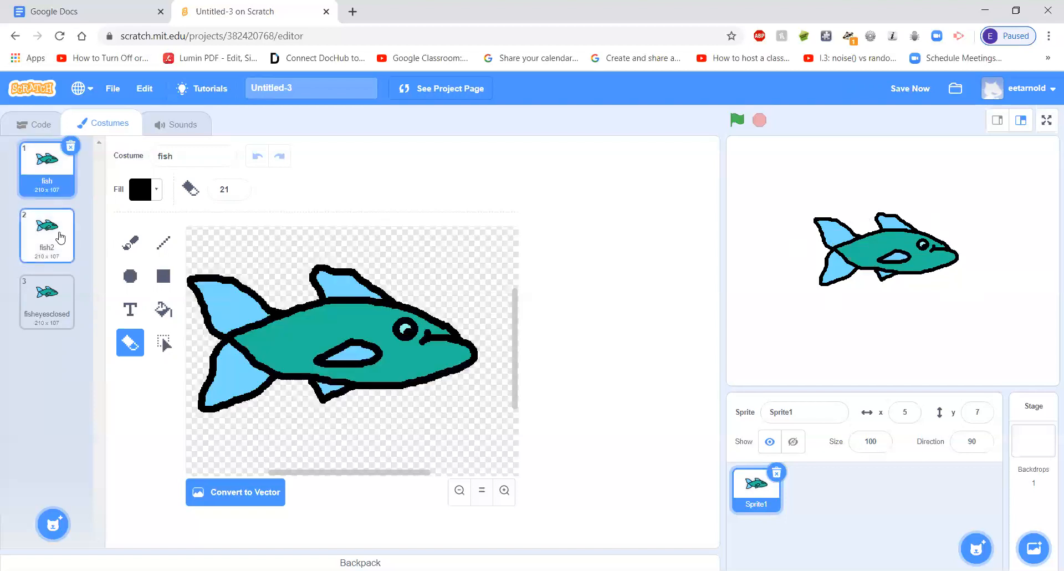
click(60, 241)
click(51, 180)
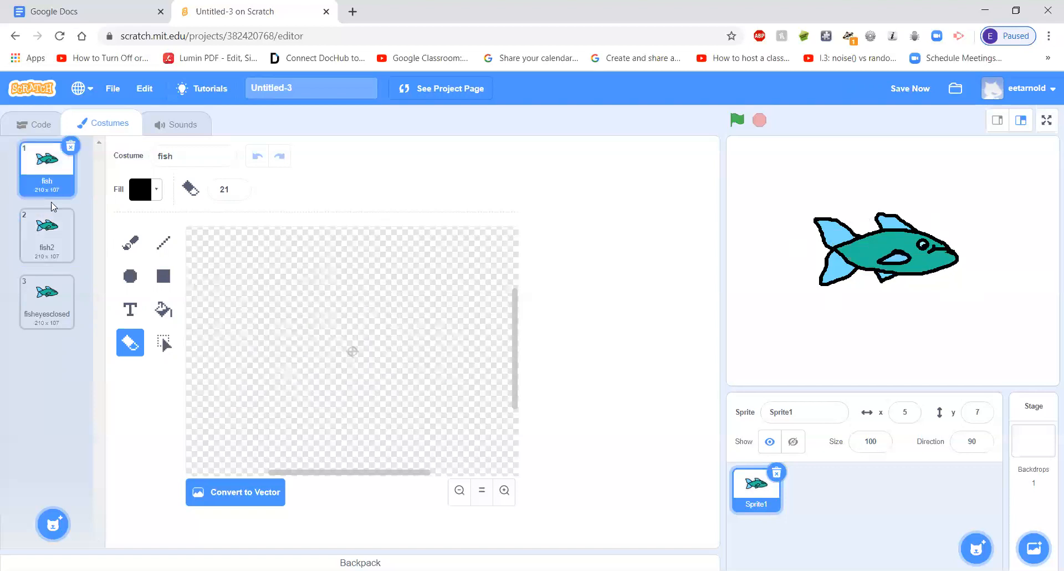
Erase a small patch above the fish2 costume's side fin and refill it with teal sampled from the body
click(51, 247)
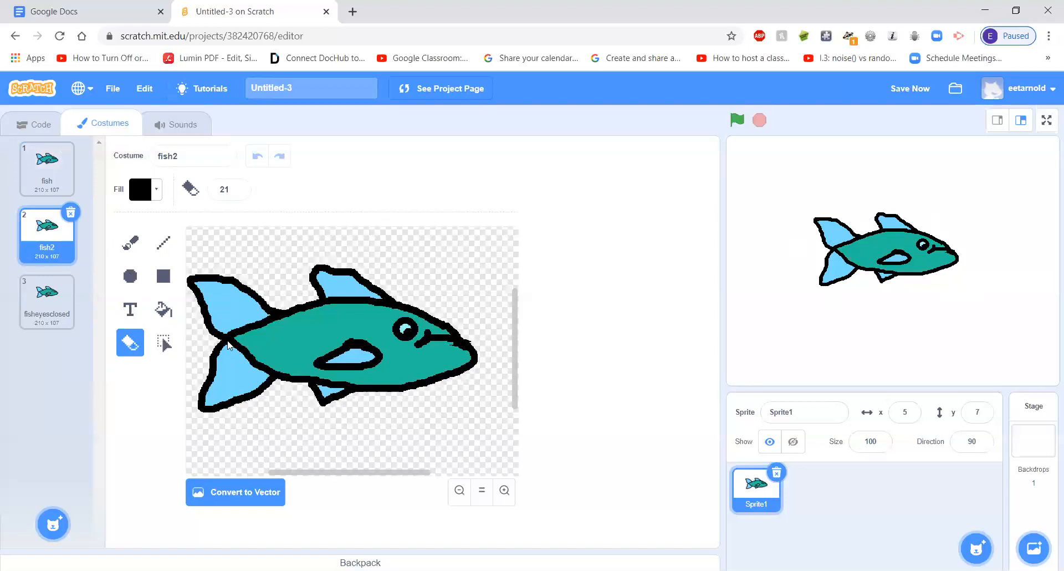
drag(373, 340, 344, 340)
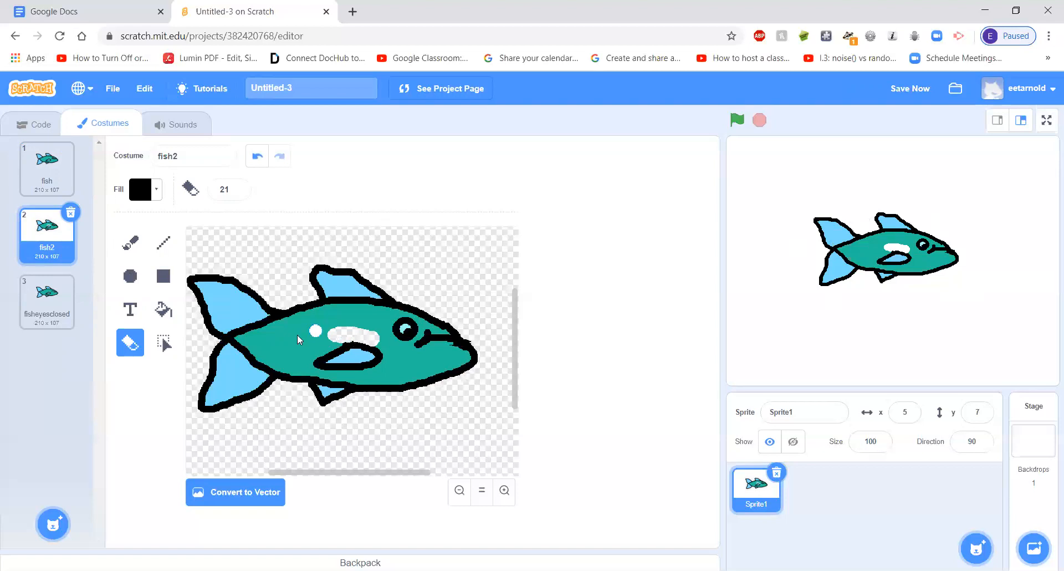
click(160, 310)
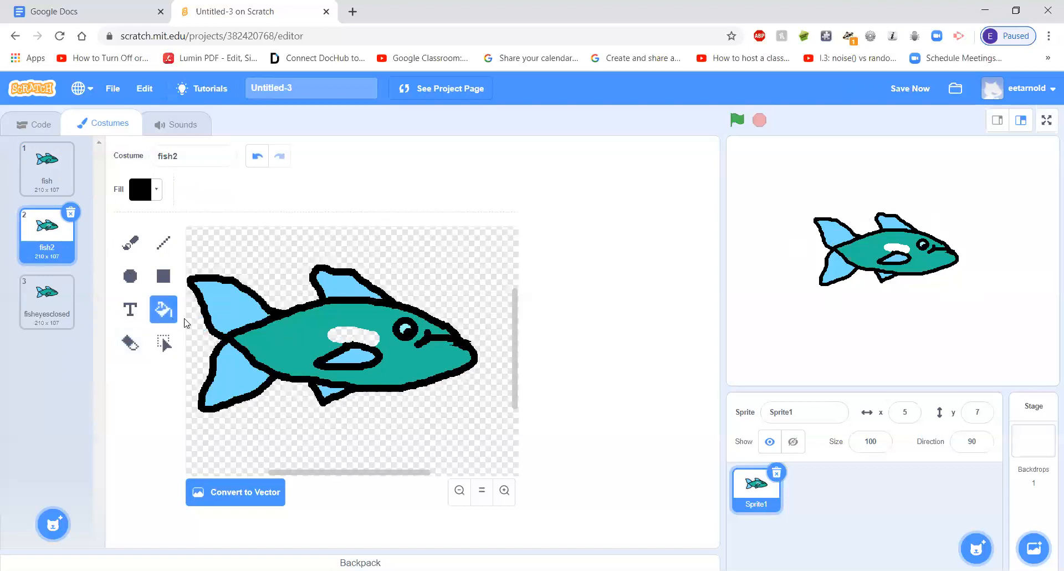
click(154, 191)
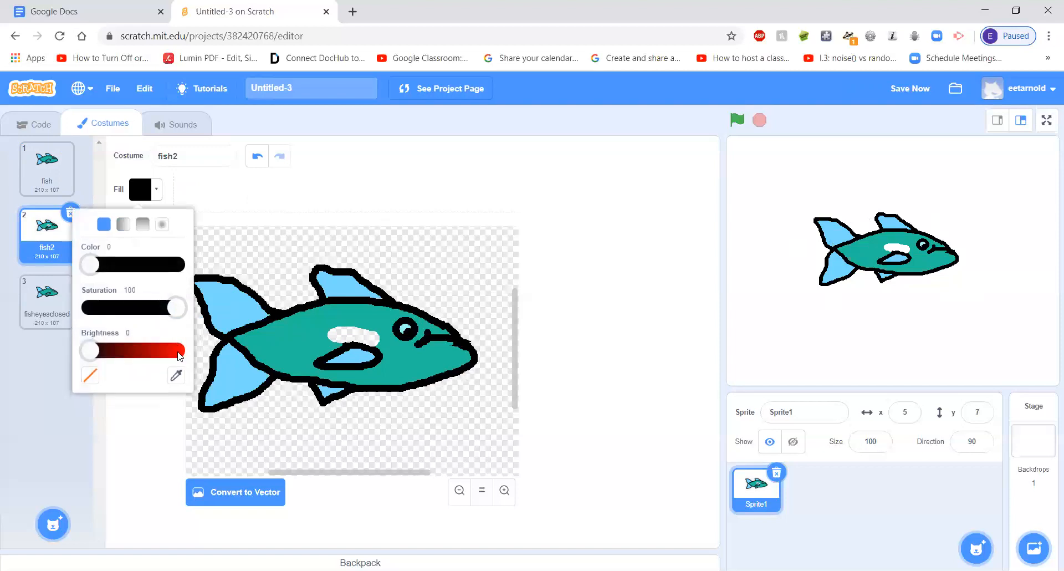
click(176, 375)
click(279, 344)
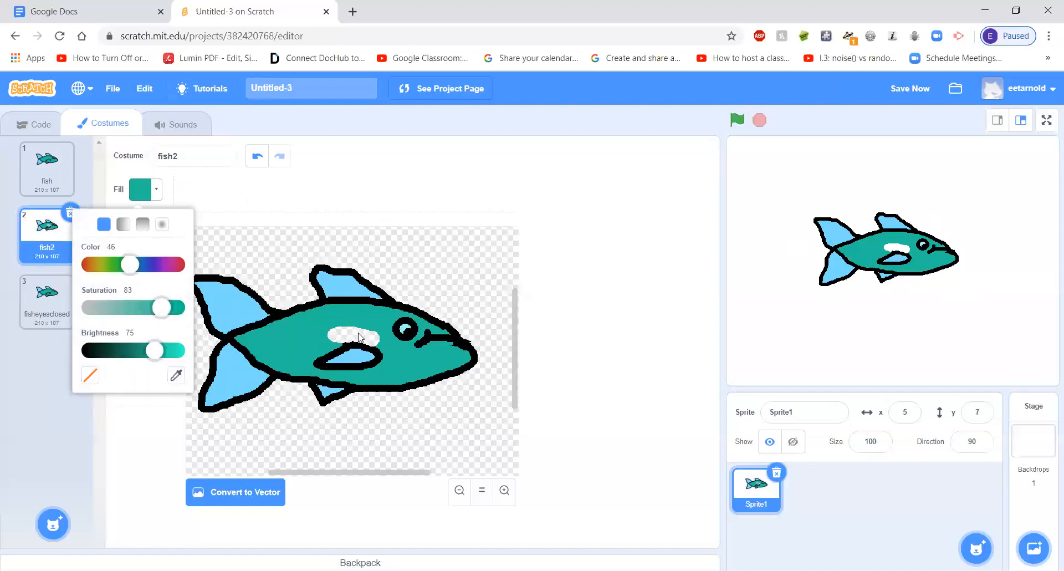
click(340, 334)
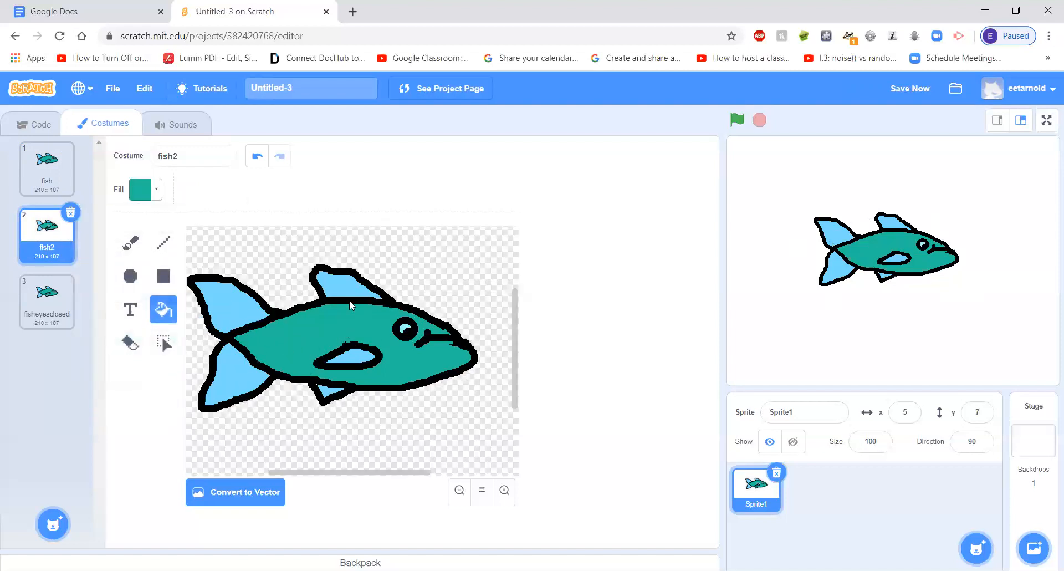
View the fish, fish2 and fisheyesclosed costumes one after another
click(62, 178)
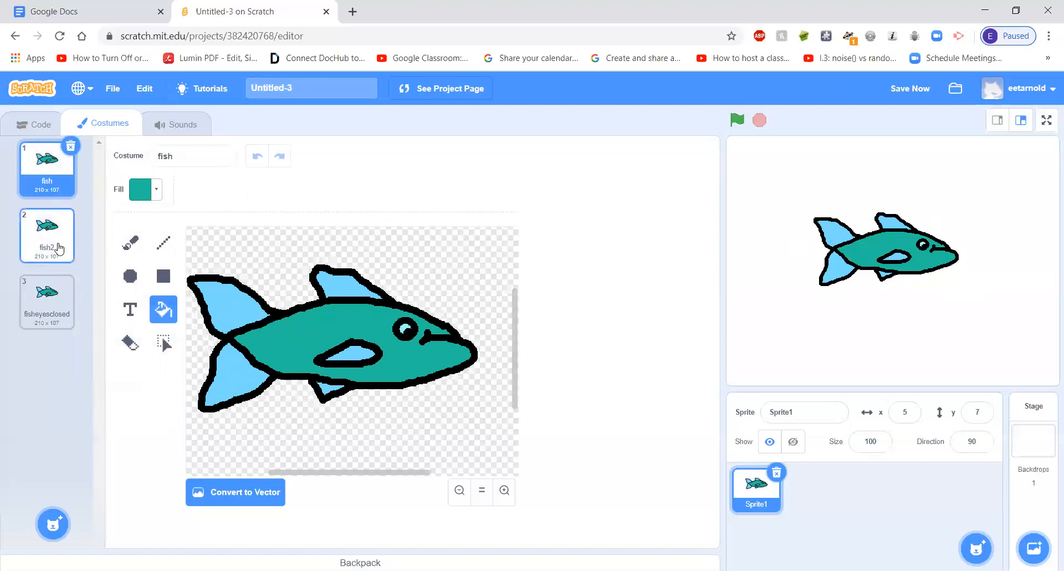
click(63, 244)
click(54, 313)
Nudge the fish on the stage to x 12, y 8, and start its script with a "when green flag clicked" block
click(38, 123)
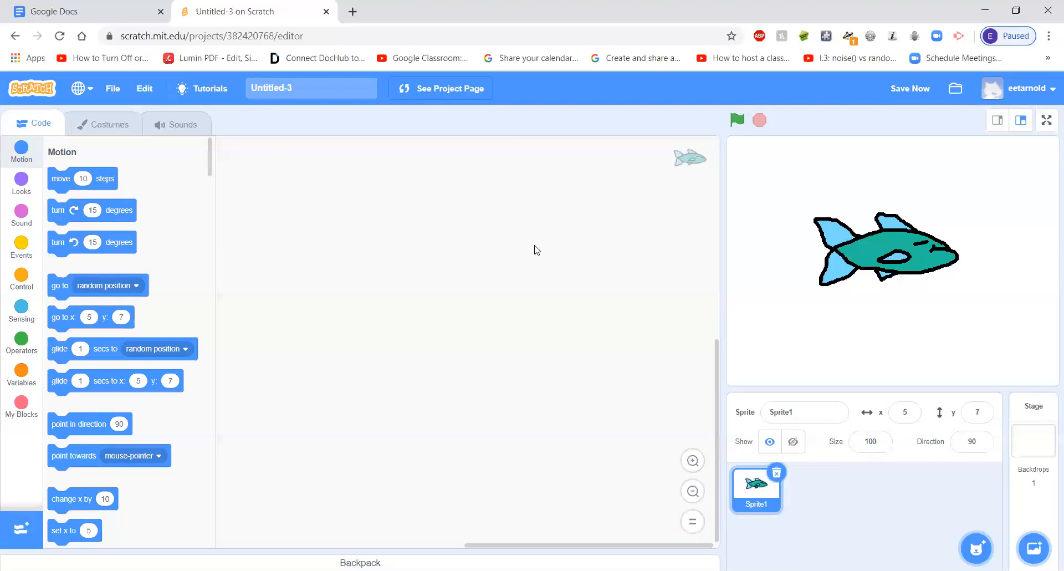
drag(898, 246, 901, 246)
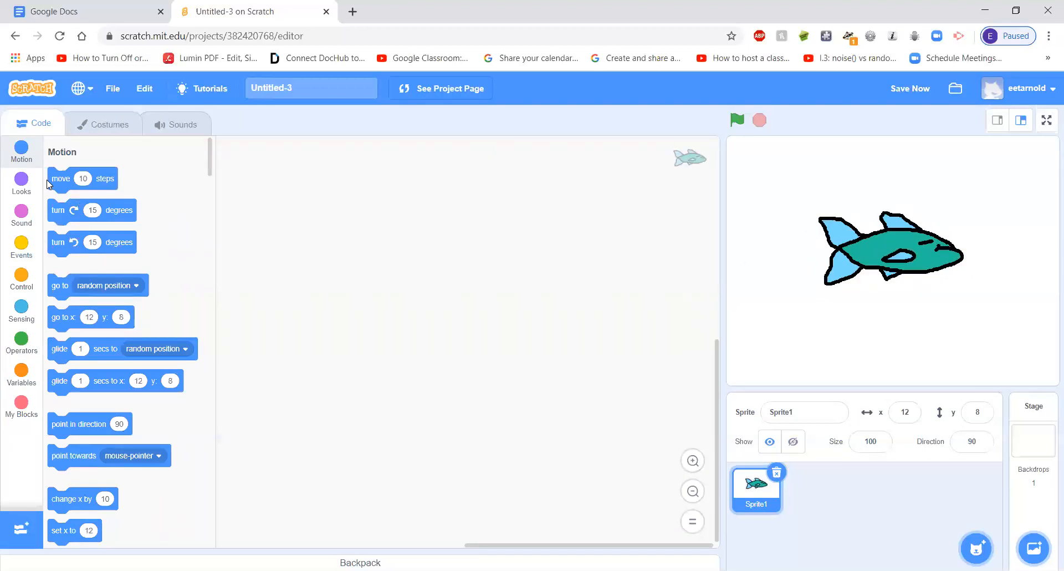
click(22, 277)
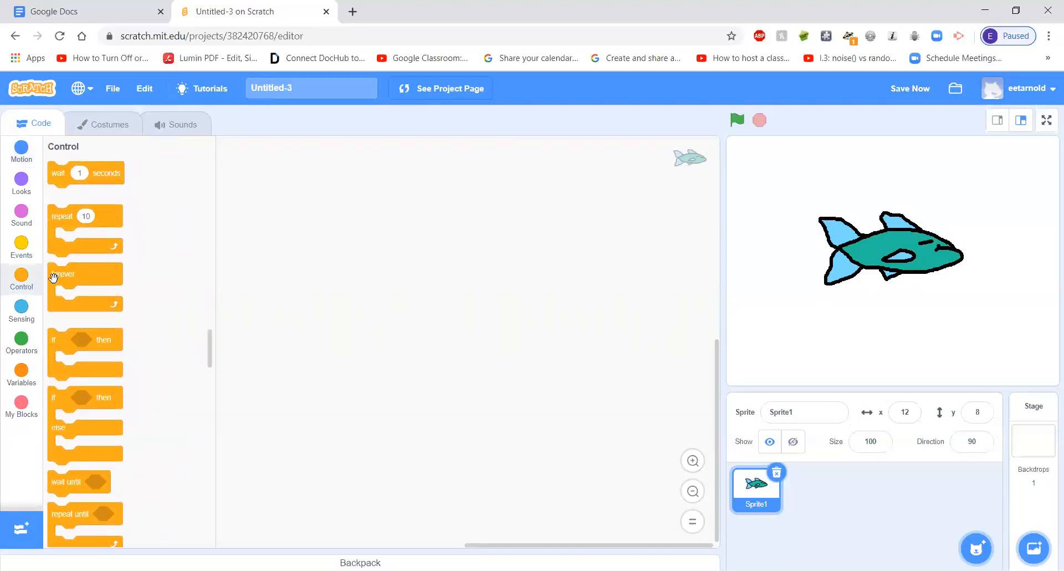
click(22, 252)
drag(94, 182, 400, 174)
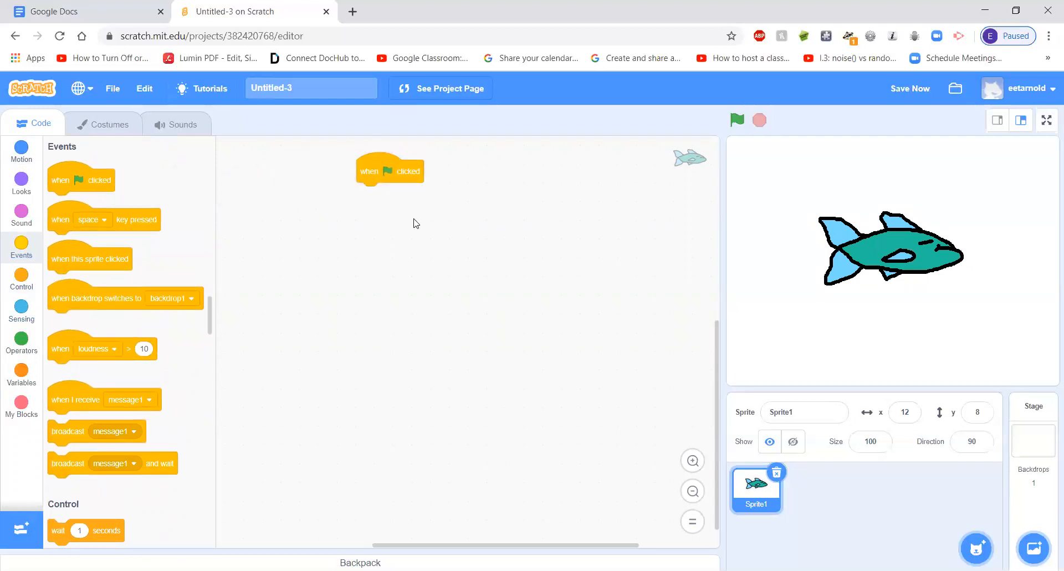
click(693, 460)
click(693, 460)
click(693, 460)
click(693, 460)
drag(540, 156, 403, 229)
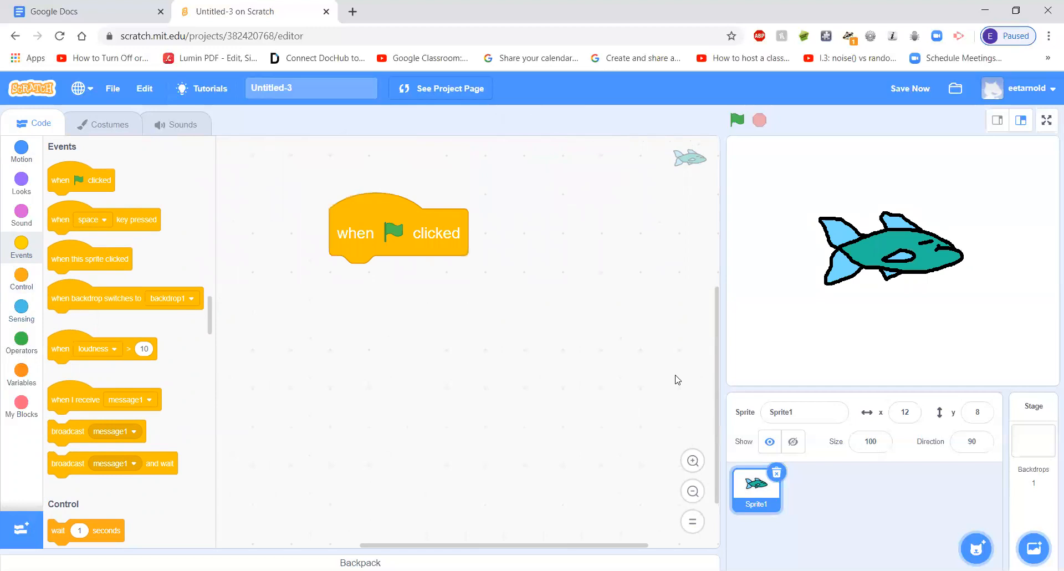
click(699, 496)
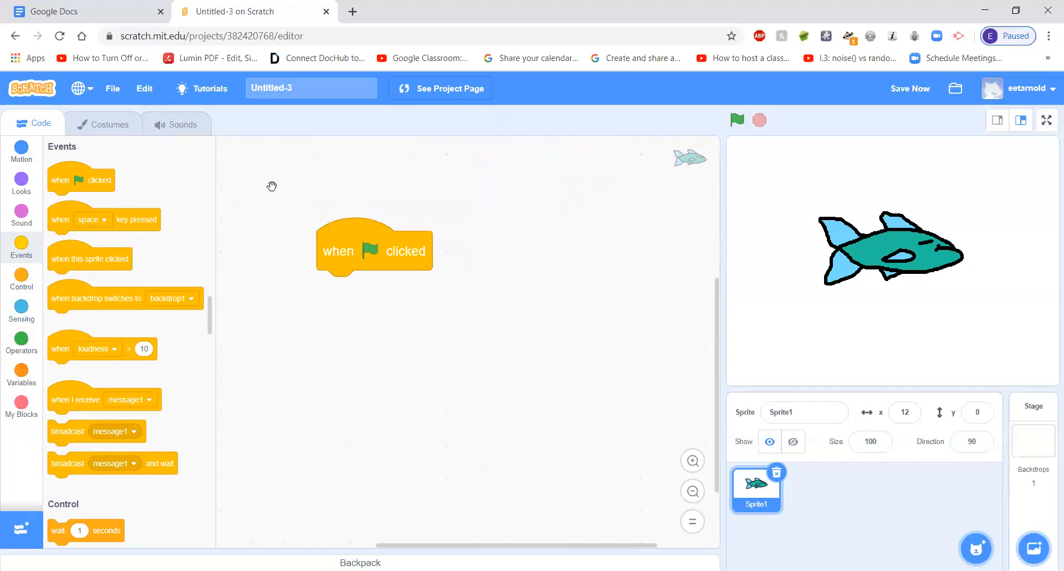
scroll(272, 186, down, 1)
Attach a "switch costume to fish" block under the green flag event and run the script
click(21, 150)
click(21, 181)
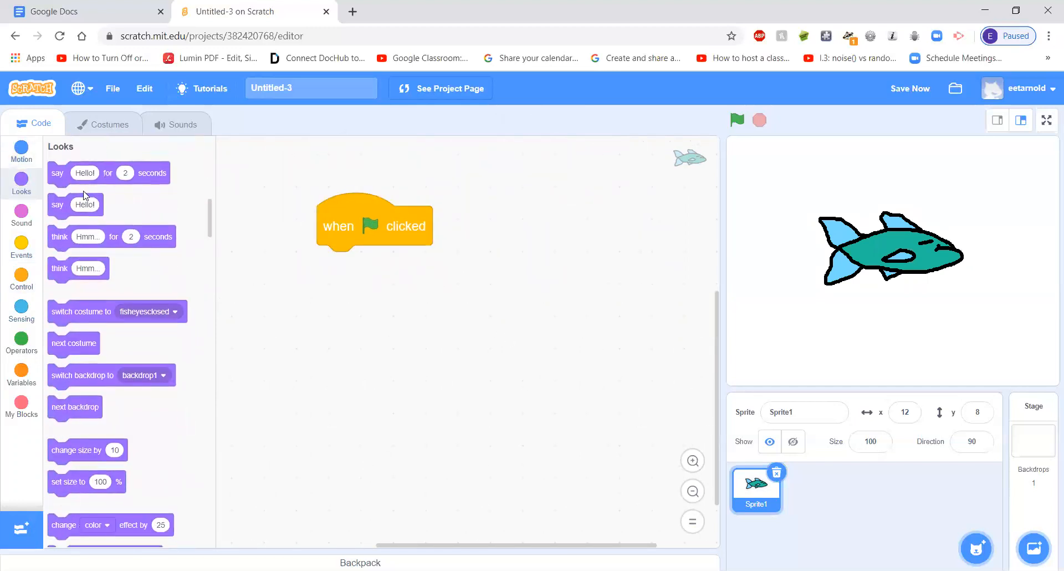
drag(102, 313, 463, 297)
click(541, 274)
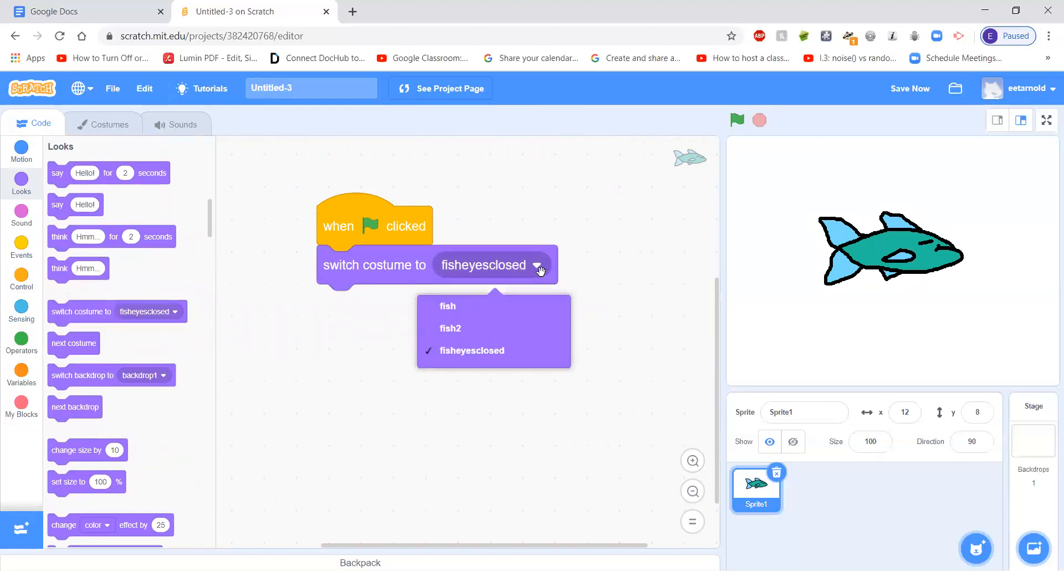
click(523, 312)
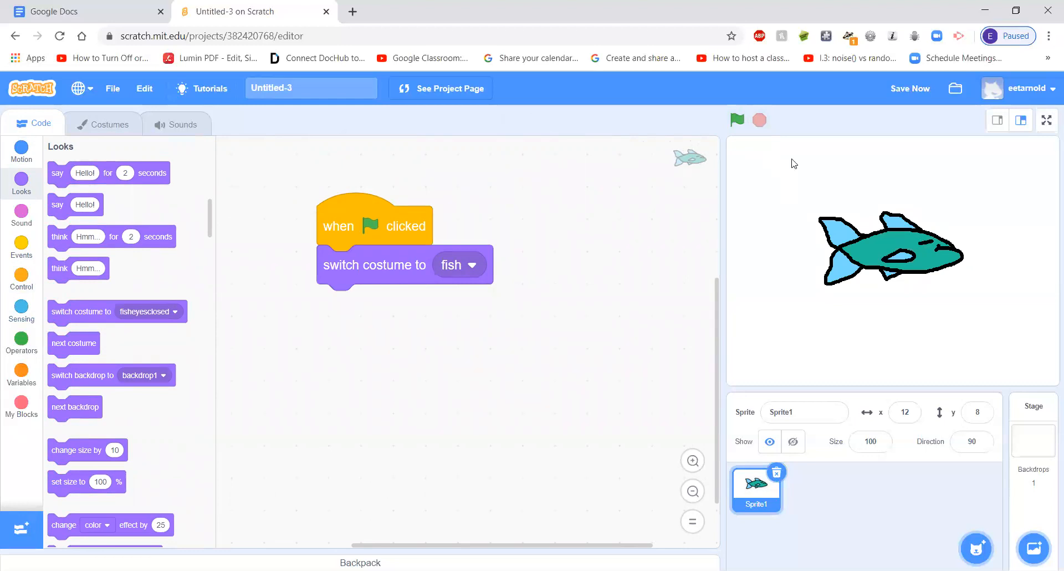
click(736, 120)
Rename the fish2 costume as fishbreathing
click(102, 125)
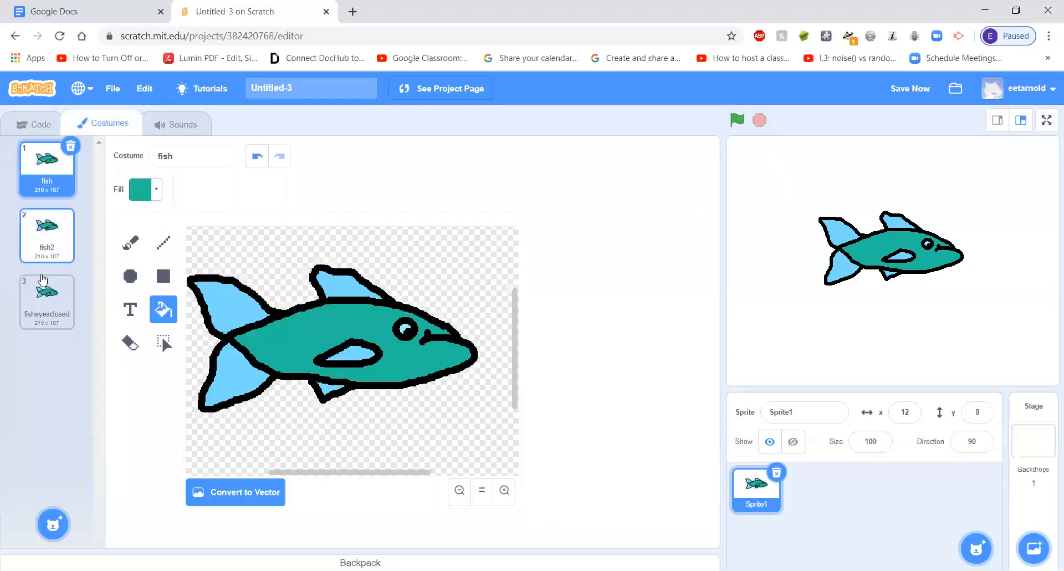
click(42, 244)
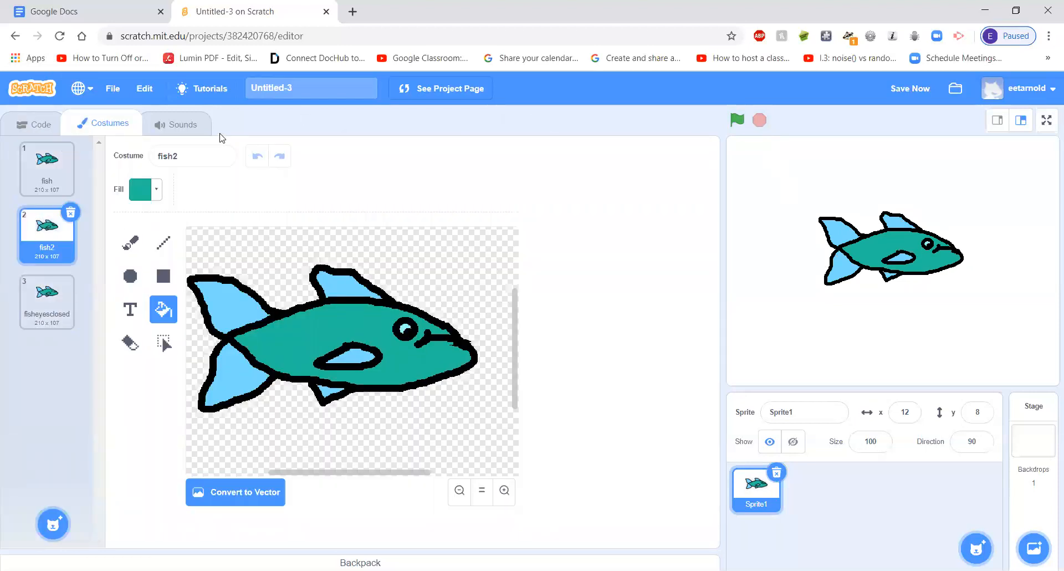
click(188, 155)
text(fish)
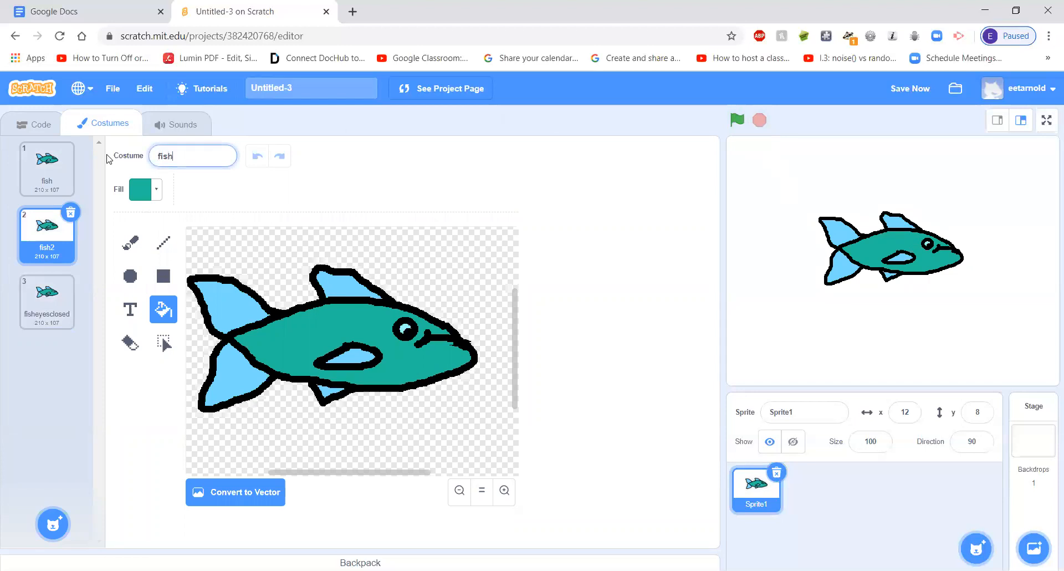
text(breathing)
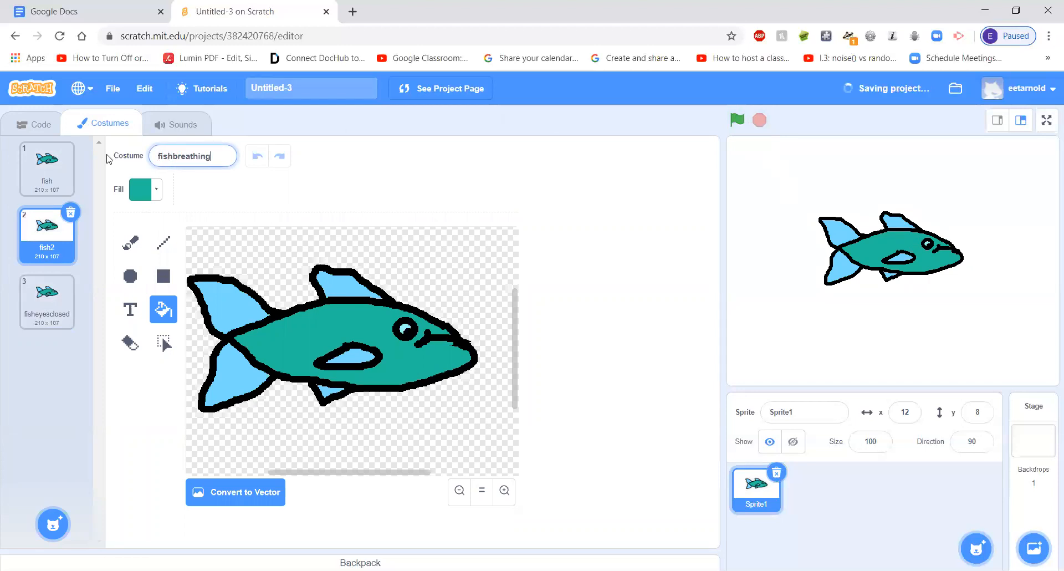
click(44, 166)
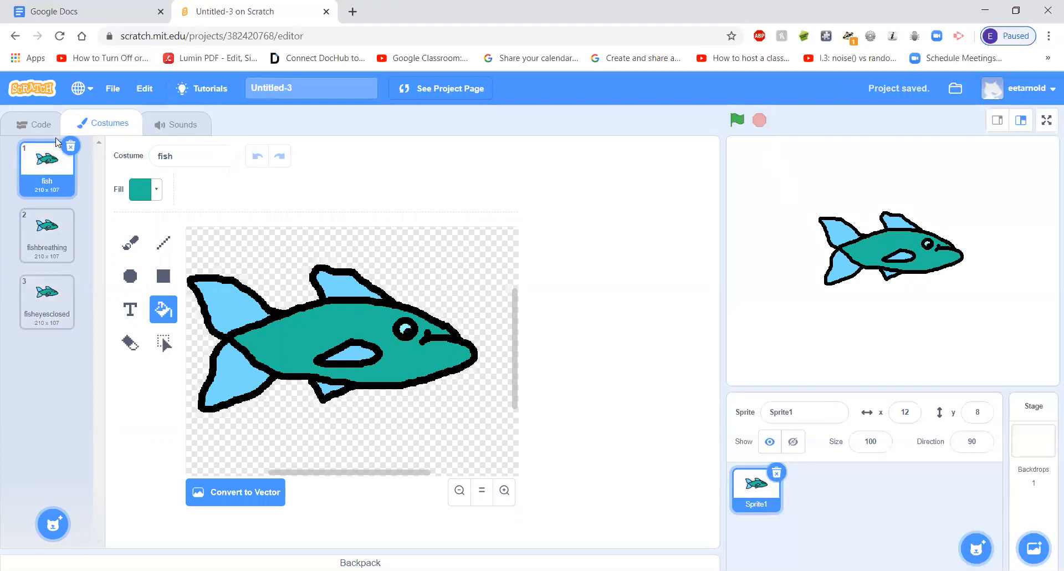
Add a "switch costume to fisheyesclosed" block below the fish costume block in the script
click(36, 125)
drag(366, 242, 406, 206)
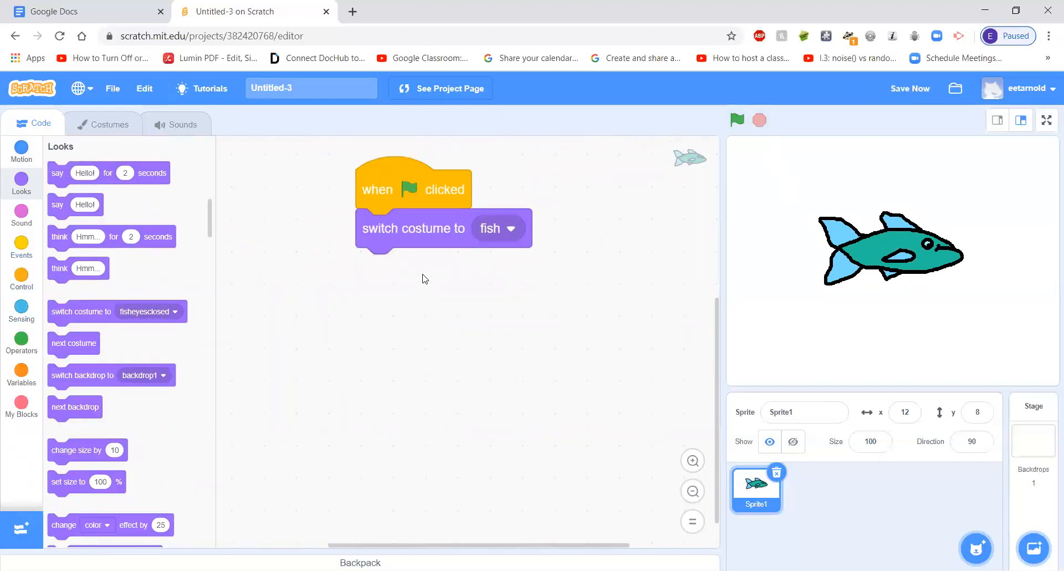
drag(426, 196, 421, 197)
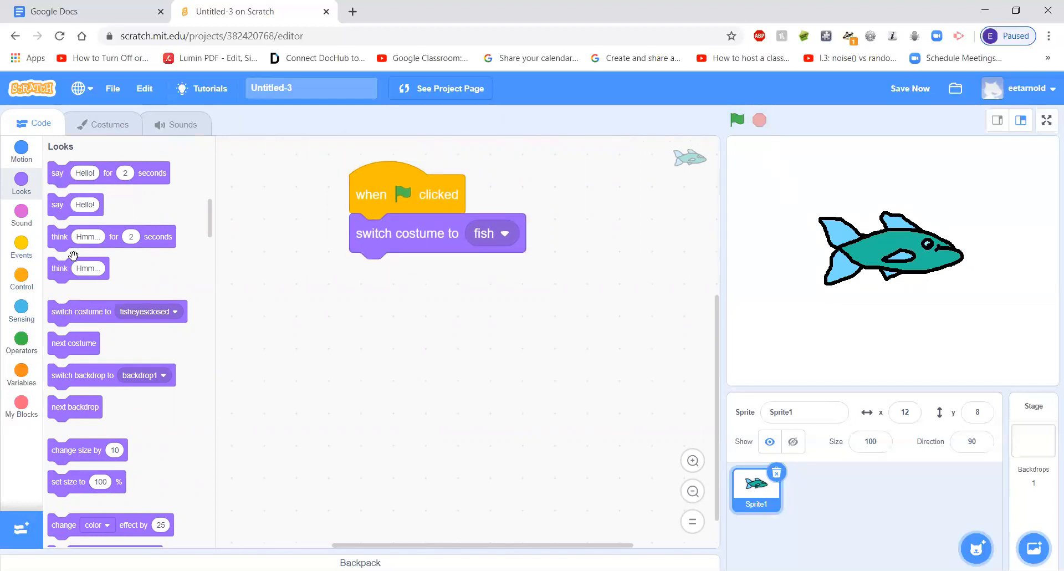
drag(67, 309, 382, 269)
click(571, 273)
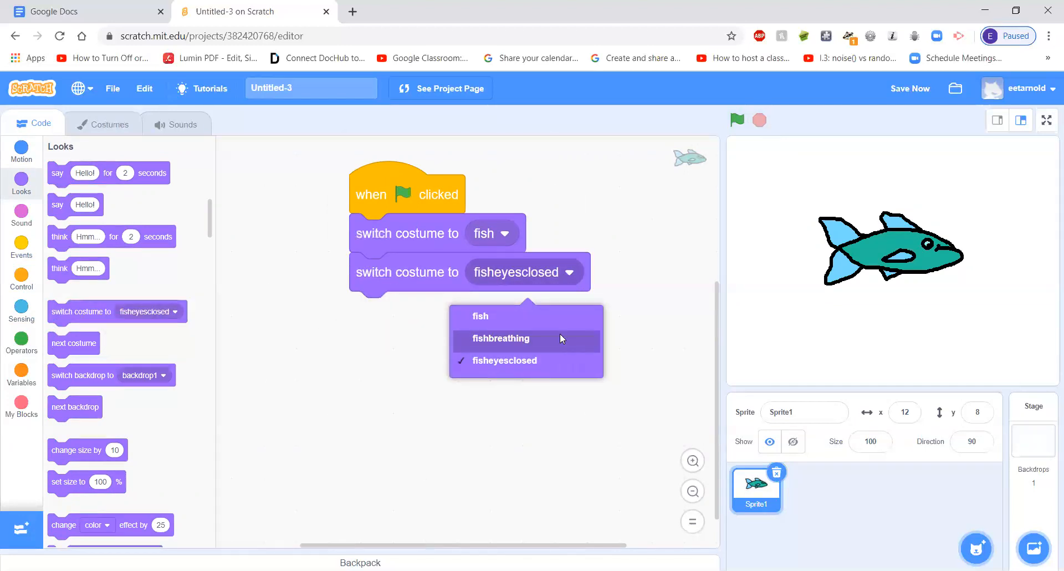
click(546, 359)
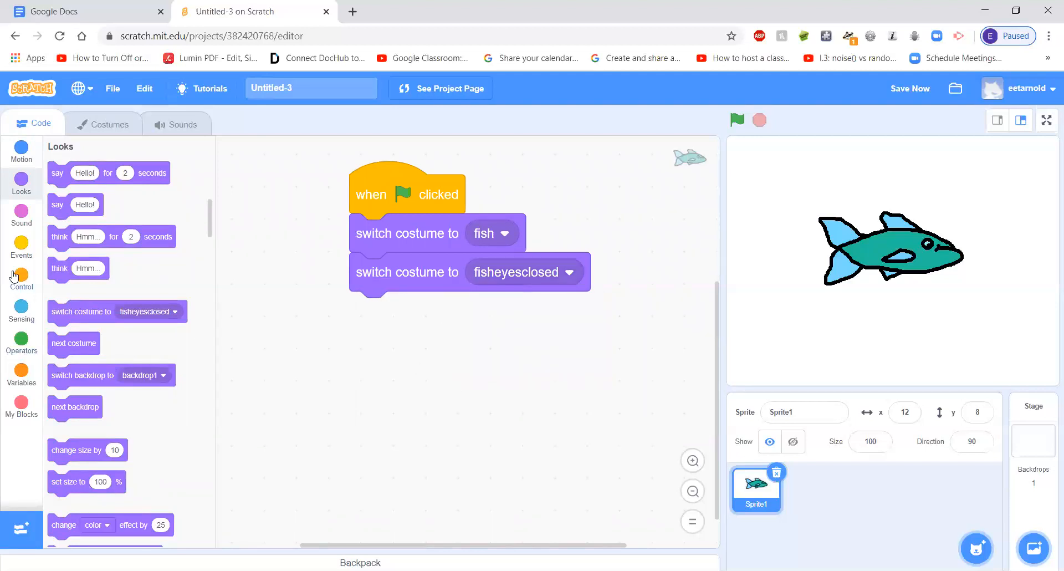
Insert a 1-second wait between the two costume blocks and run the script
click(21, 246)
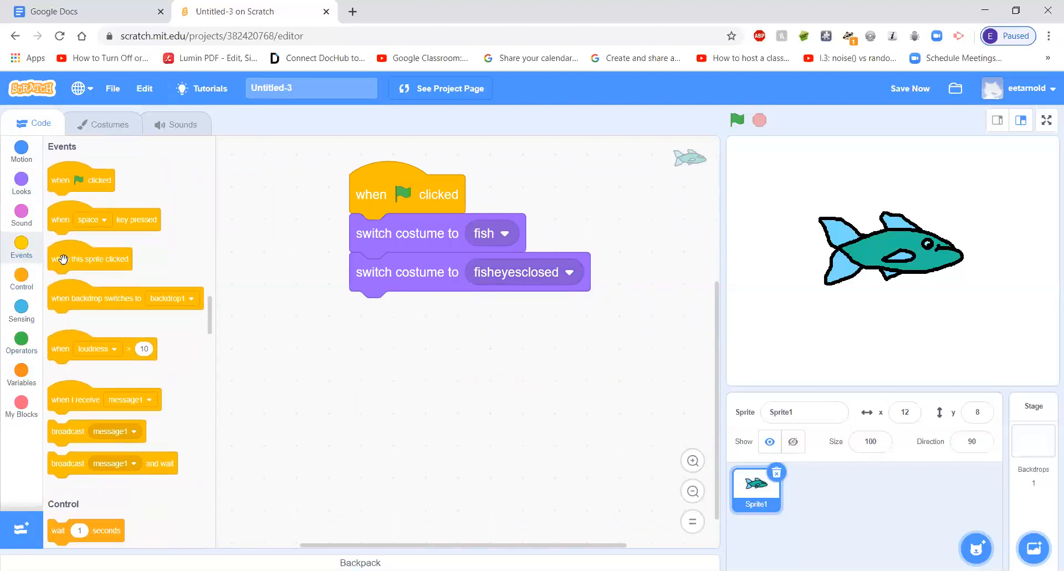
click(21, 280)
drag(65, 175, 393, 272)
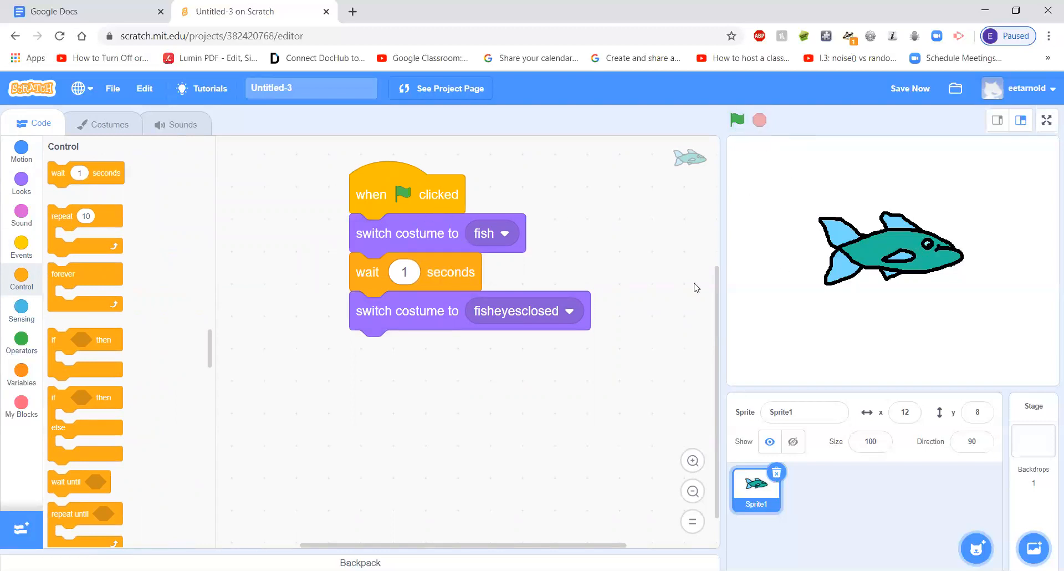
click(742, 120)
Add a "switch costume to fish" block at the end of the script and run it
click(25, 189)
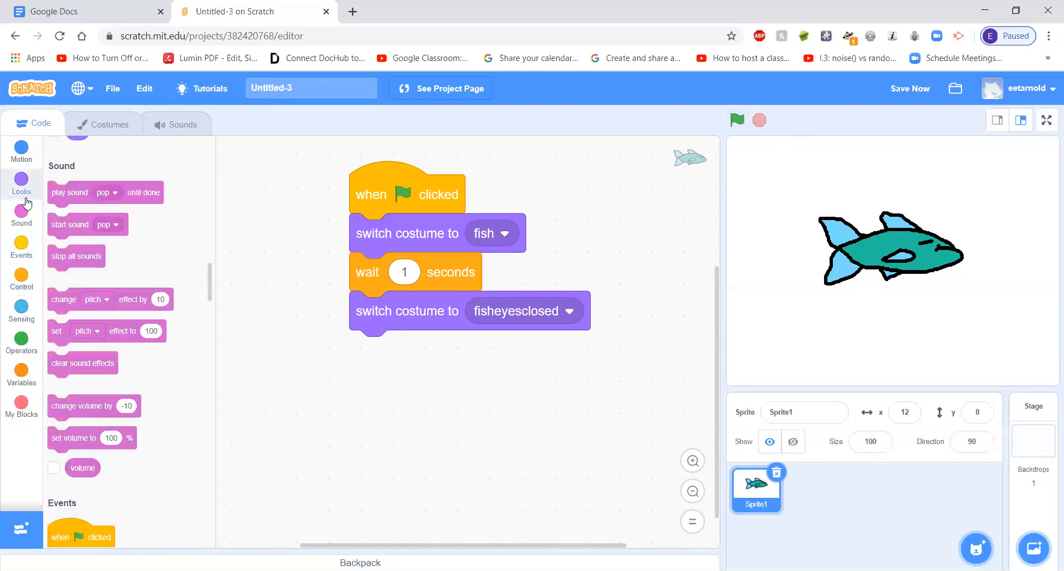
drag(66, 310, 368, 351)
click(570, 351)
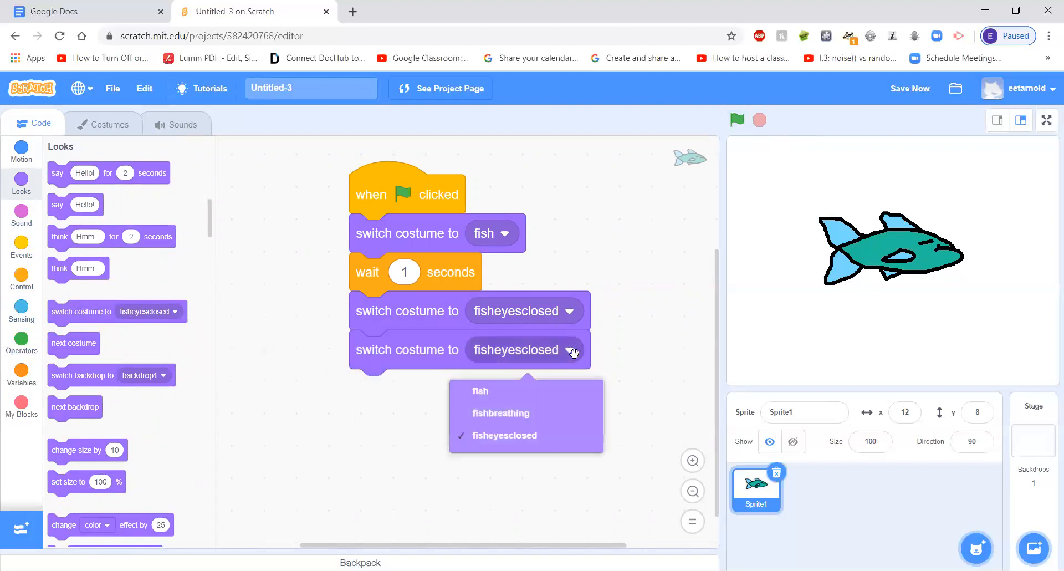
click(551, 398)
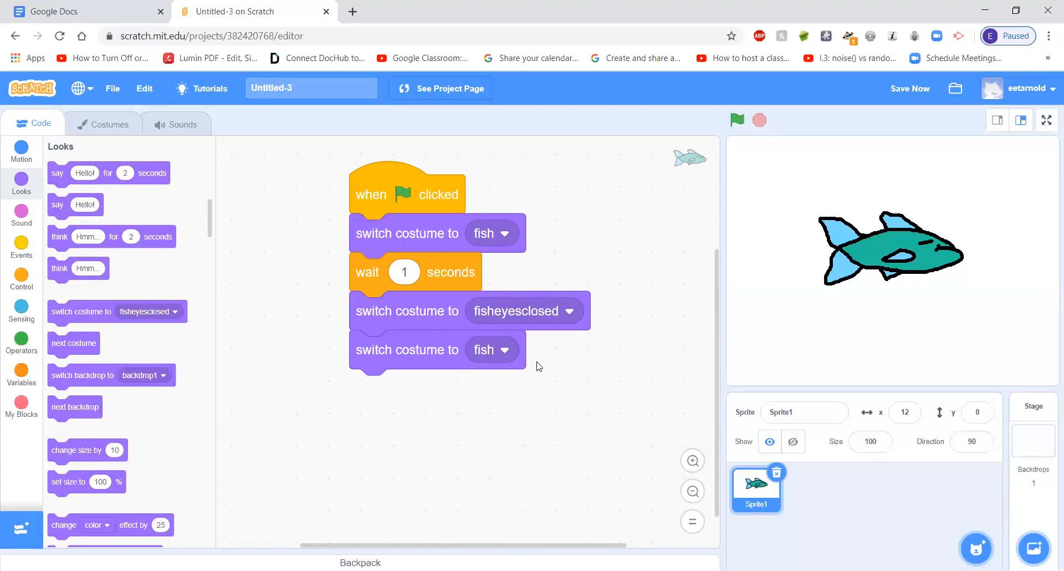
click(737, 120)
Insert a 1-second wait between the fisheyesclosed block and the last fish block, and run the script again
click(20, 284)
drag(87, 171, 357, 336)
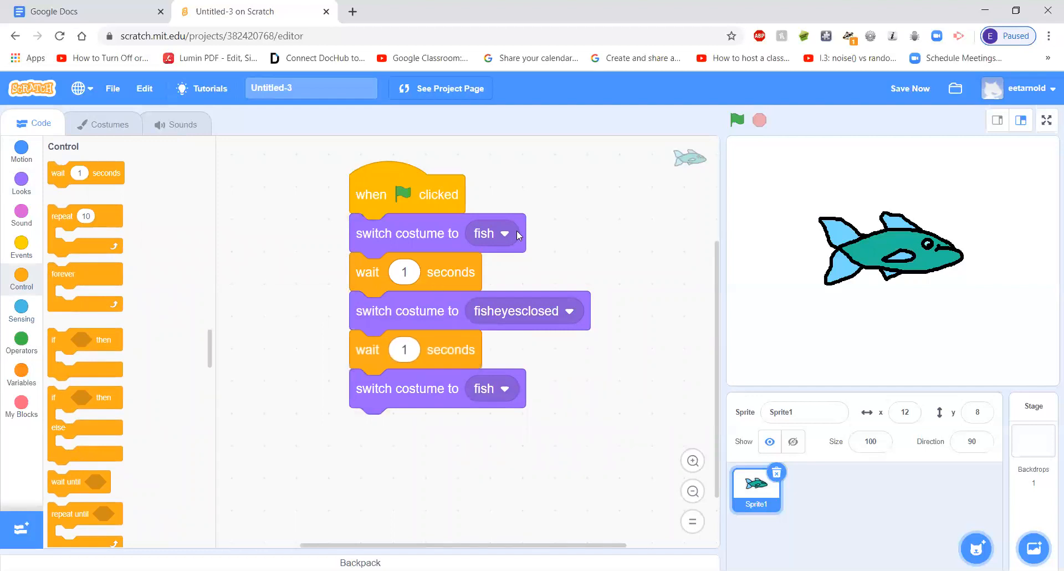
click(745, 122)
Set the wait after the fisheyesclosed block to .1 seconds and run the script
click(405, 353)
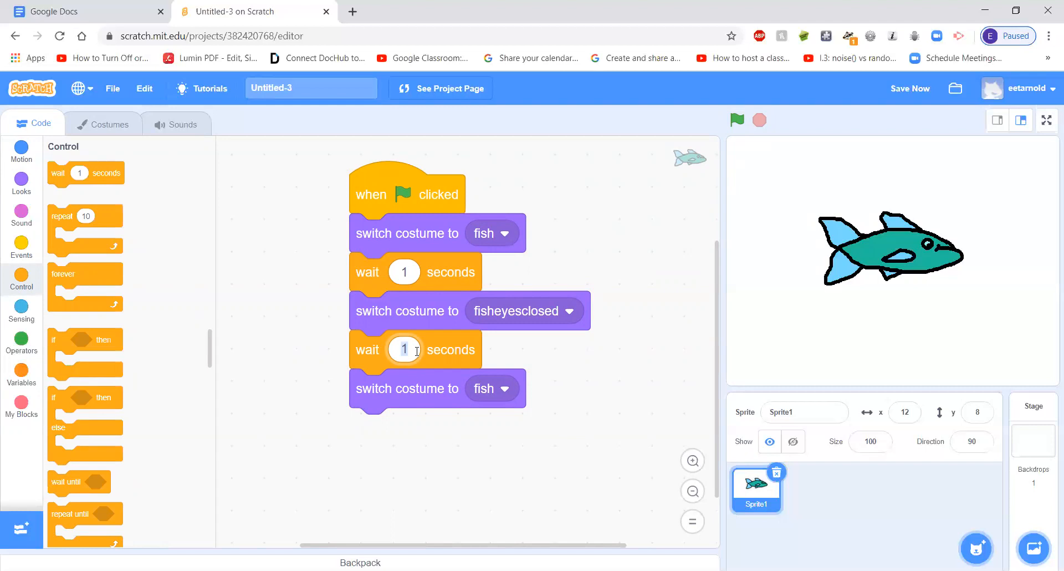
key(Return)
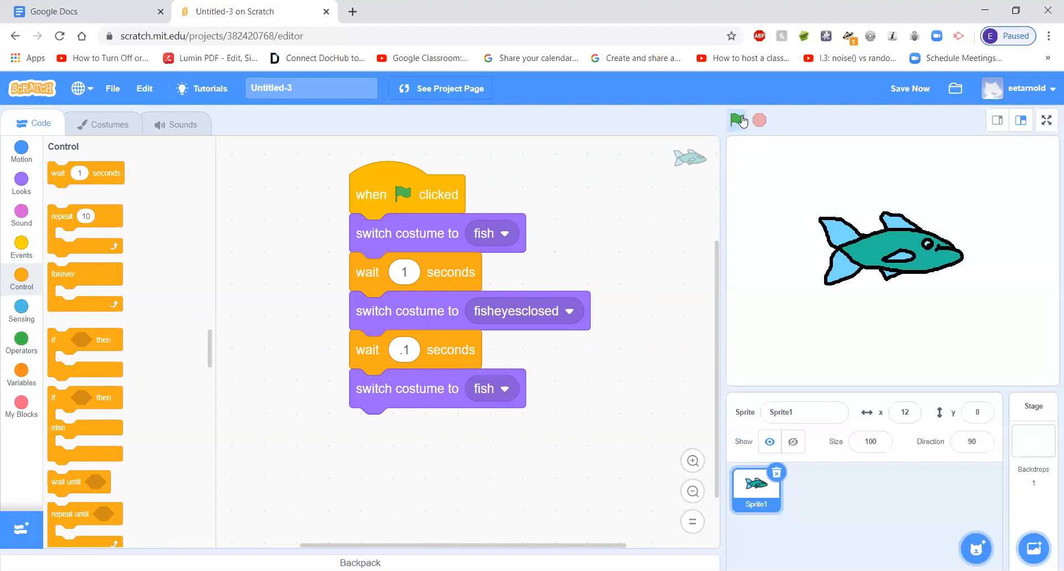
click(739, 120)
Wrap all blocks below the first fish costume block in a forever loop, and test-run the script before stopping it
drag(112, 262, 244, 287)
drag(261, 299, 385, 265)
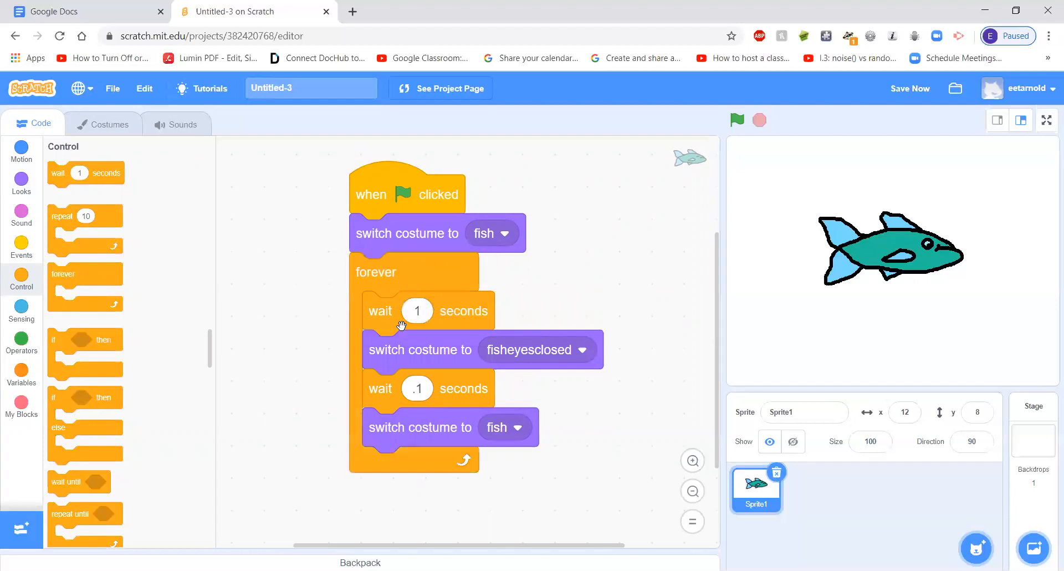
drag(379, 309, 534, 351)
drag(524, 387, 547, 411)
drag(568, 367, 415, 331)
click(736, 119)
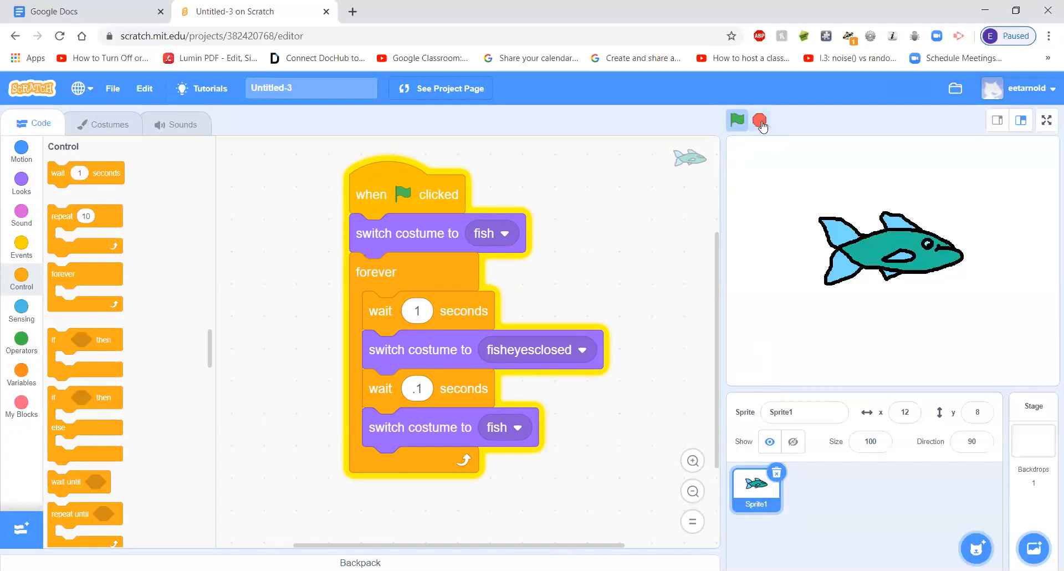
click(760, 122)
Insert a "pick random" operator as the duration of the first wait block in the forever loop
drag(406, 197, 367, 203)
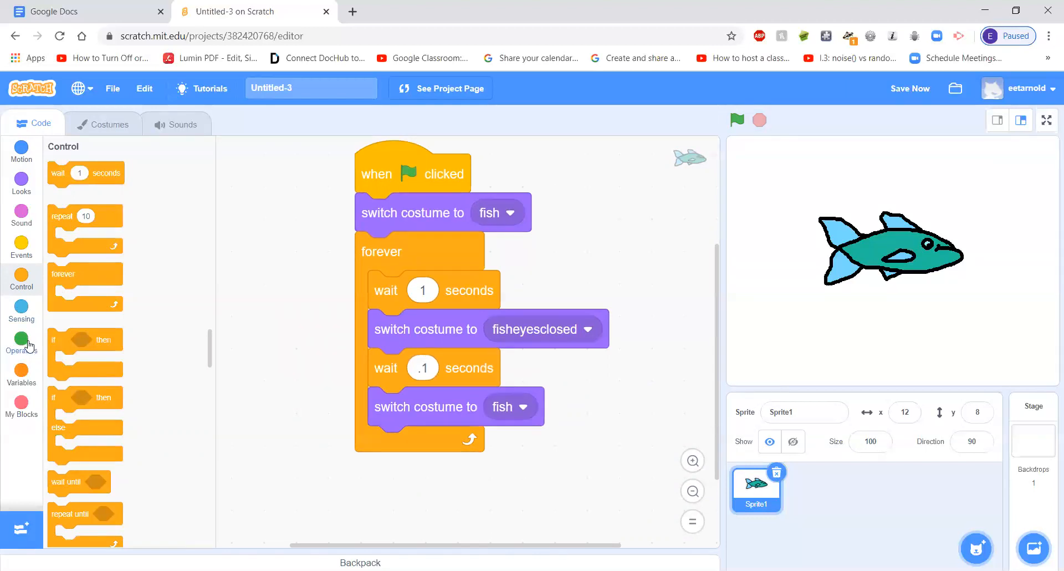
click(22, 343)
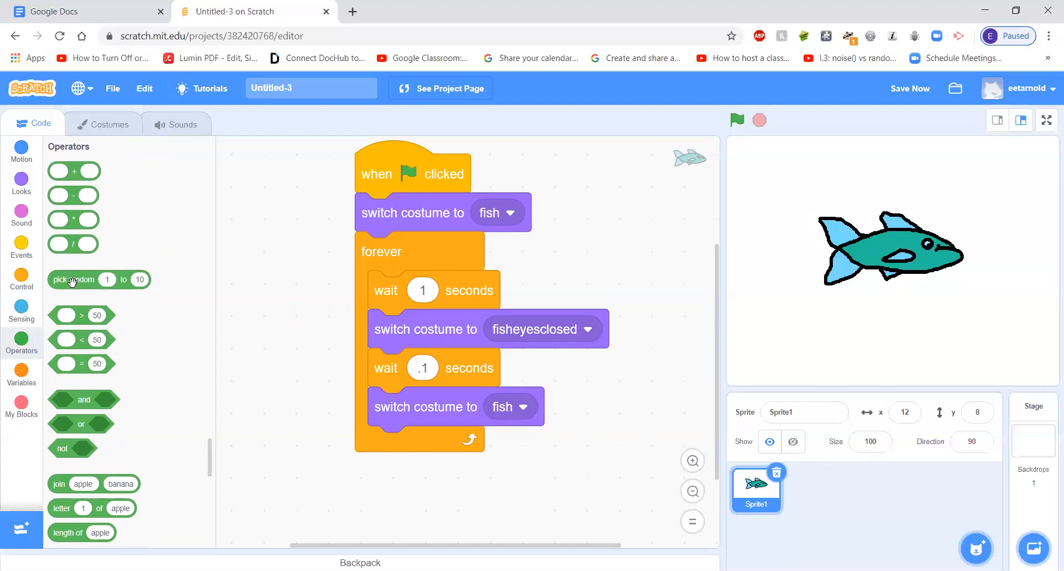
drag(72, 282, 326, 486)
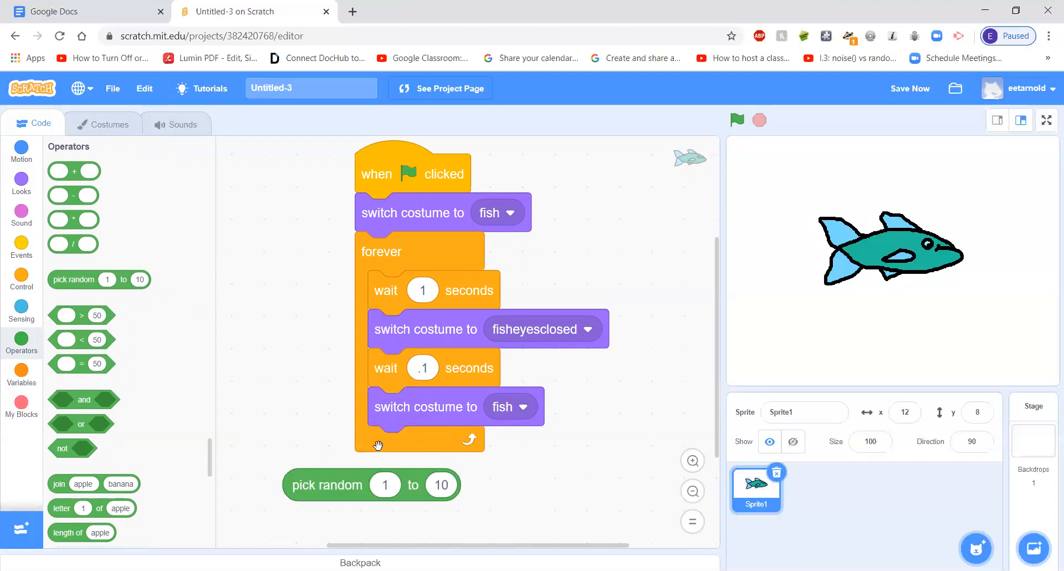
drag(355, 484, 472, 287)
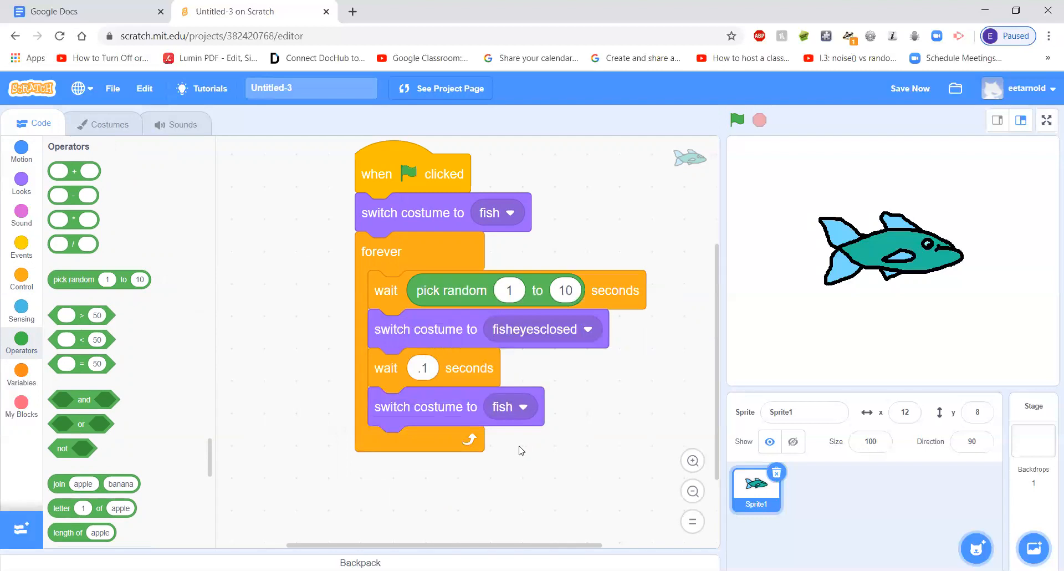
Set the random wait's upper limit to 4, and test-run the script before stopping it
click(565, 288)
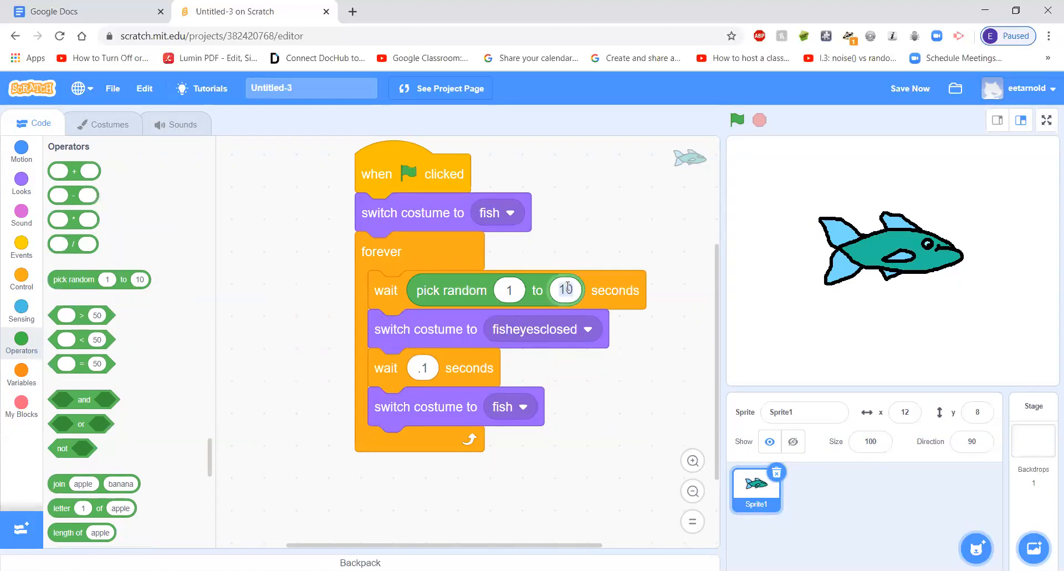
text(4)
click(591, 428)
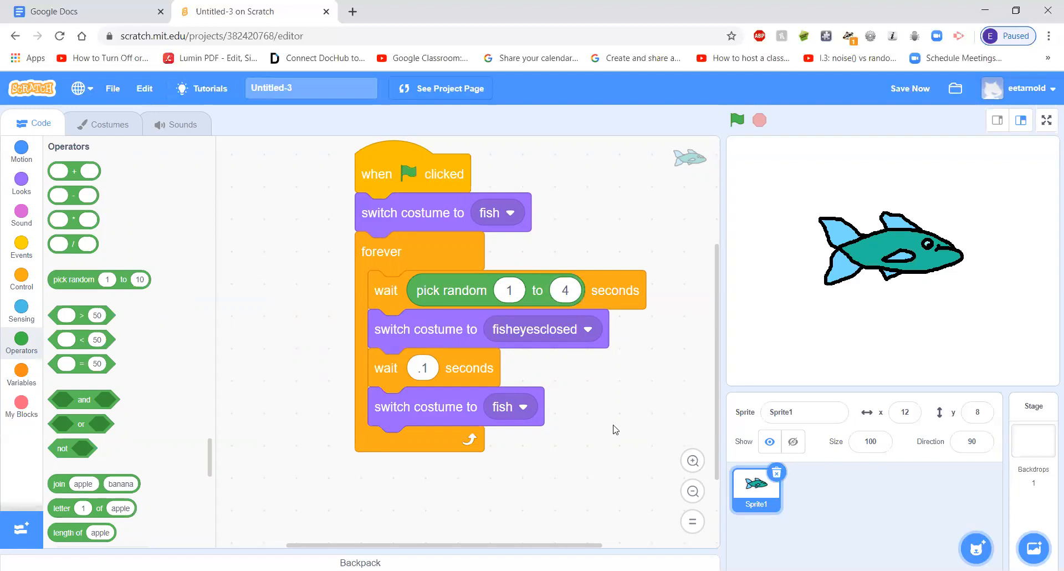
click(737, 120)
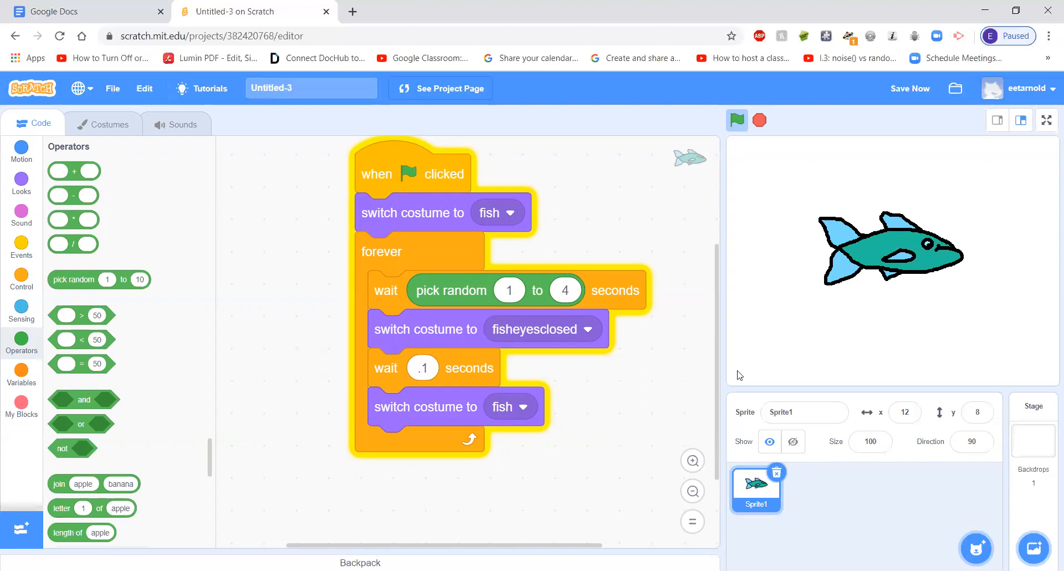
click(759, 120)
Check the sprite's list of costumes, return to the script and reposition it in the workspace
drag(423, 172, 391, 184)
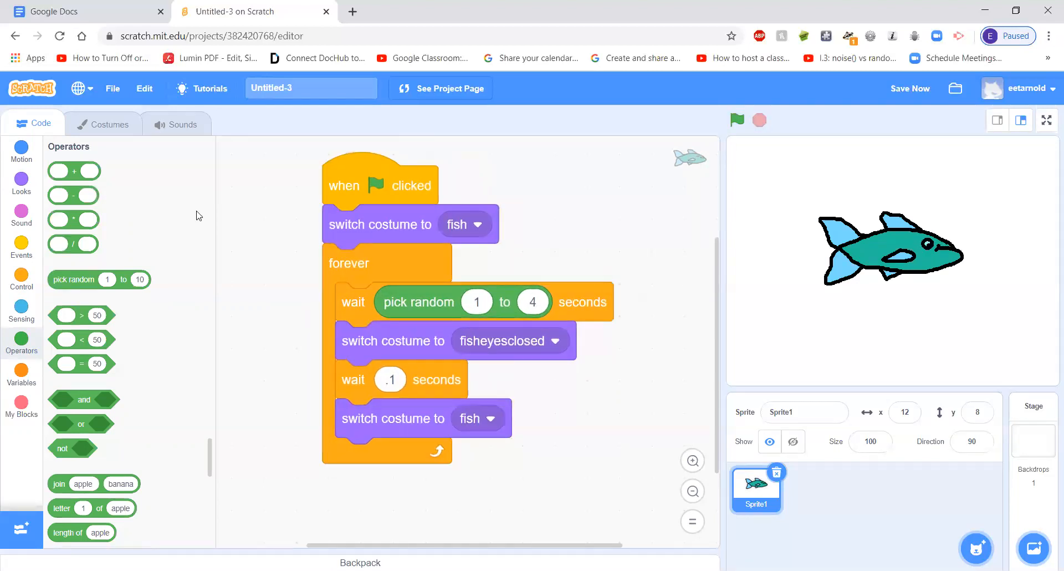
click(105, 124)
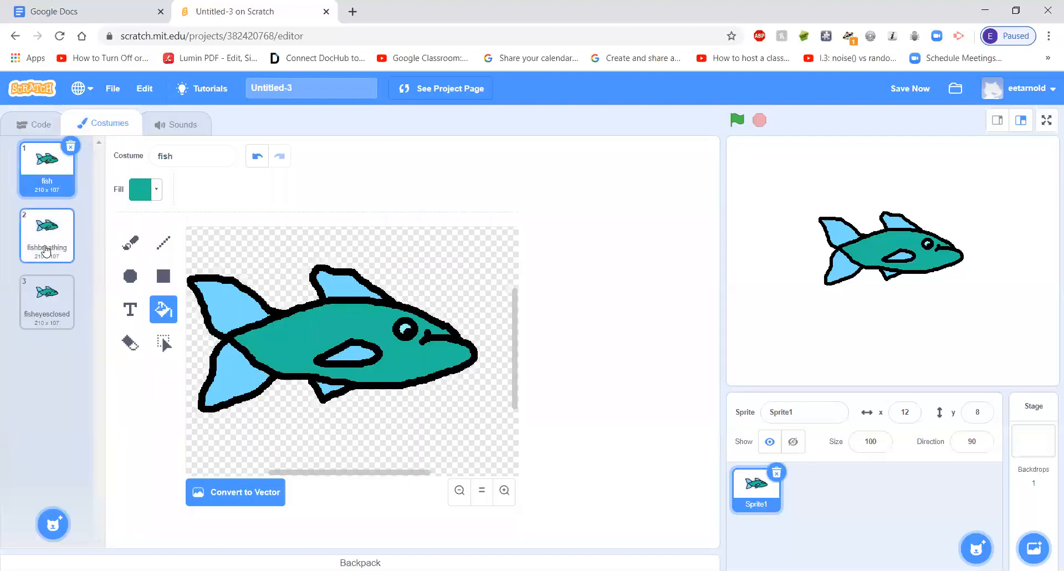
click(32, 126)
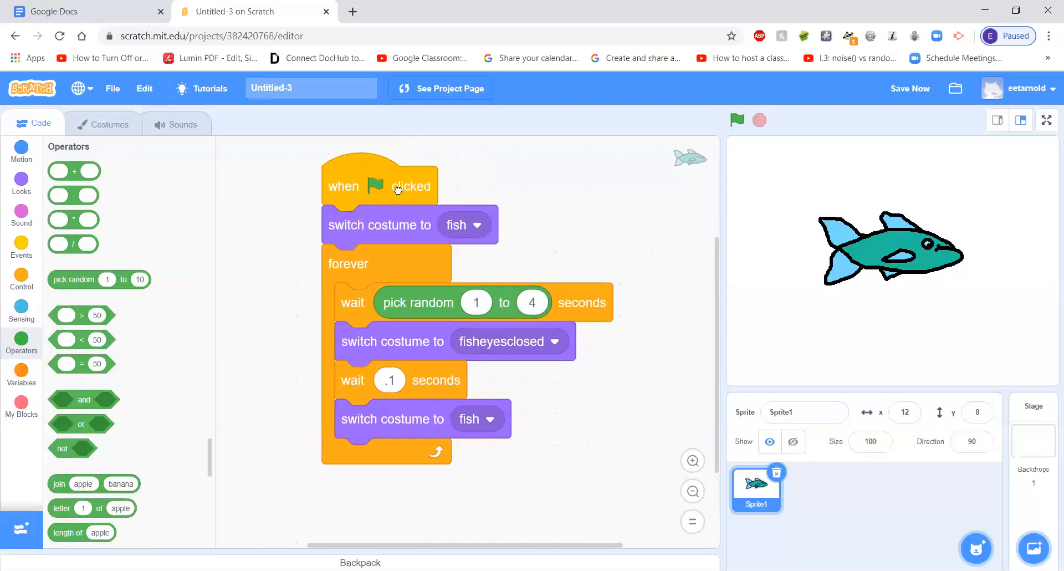
mouse_move(423, 188)
mouse_down()
mouse_move(449, 186)
mouse_move(434, 187)
mouse_up()
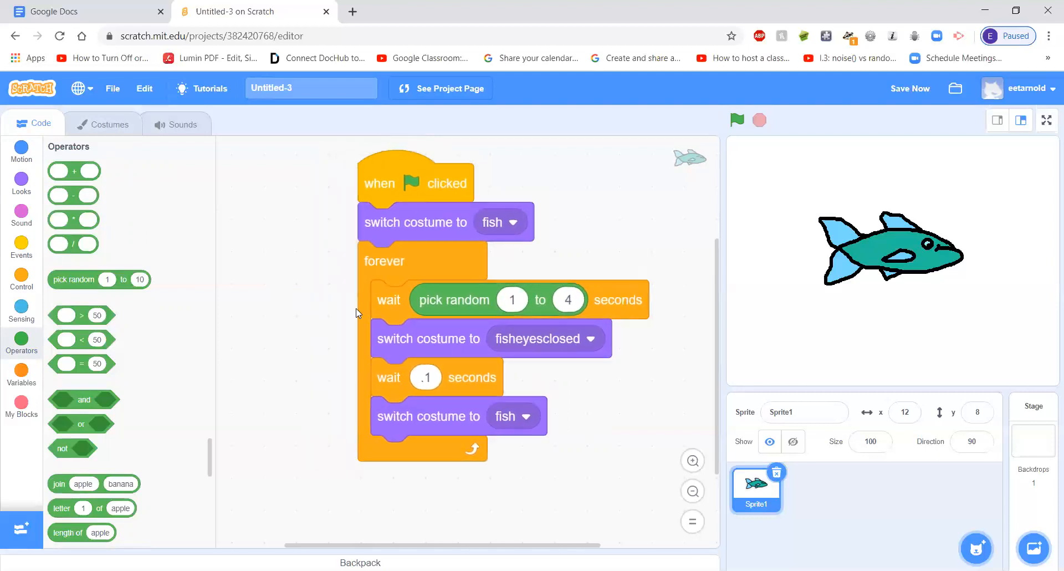